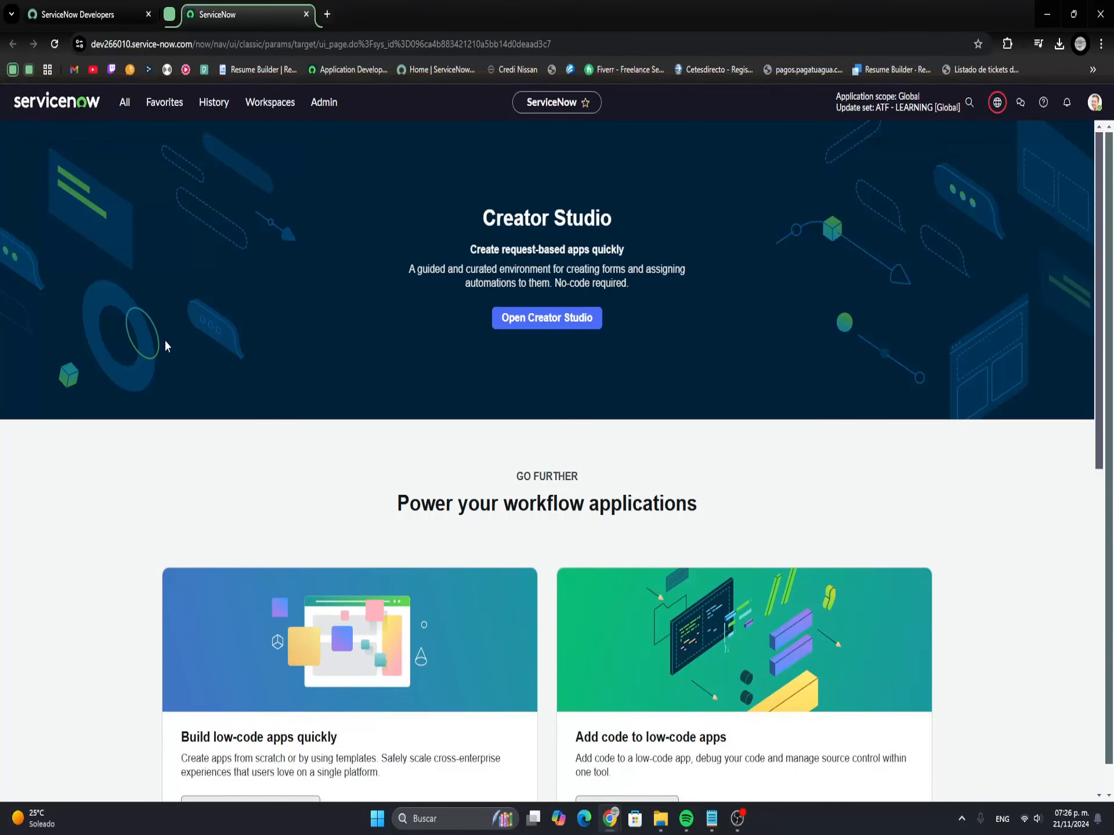
Find the Self-Service Incidents module by filtering the navigator for "Incident" and add it to the favorites at the default top level
{"action": "left_click", "coordinate": [126, 108]}
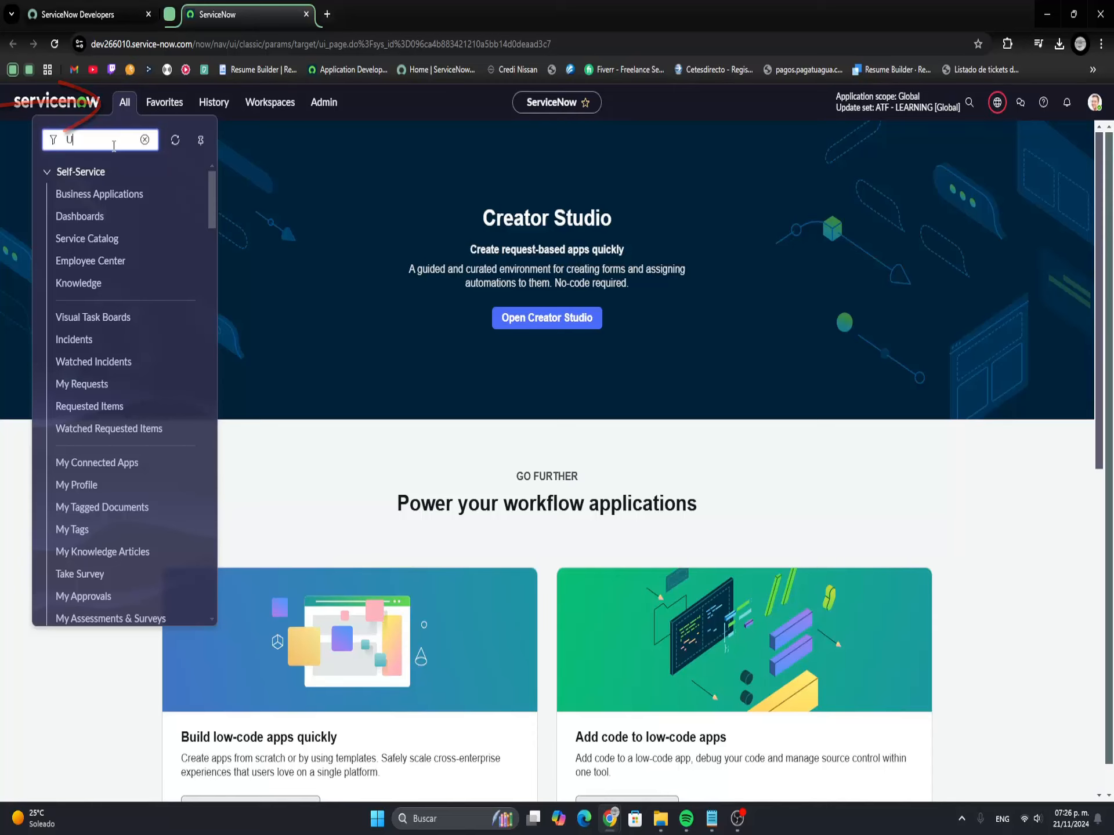
{"action": "type", "text": "Incident"}
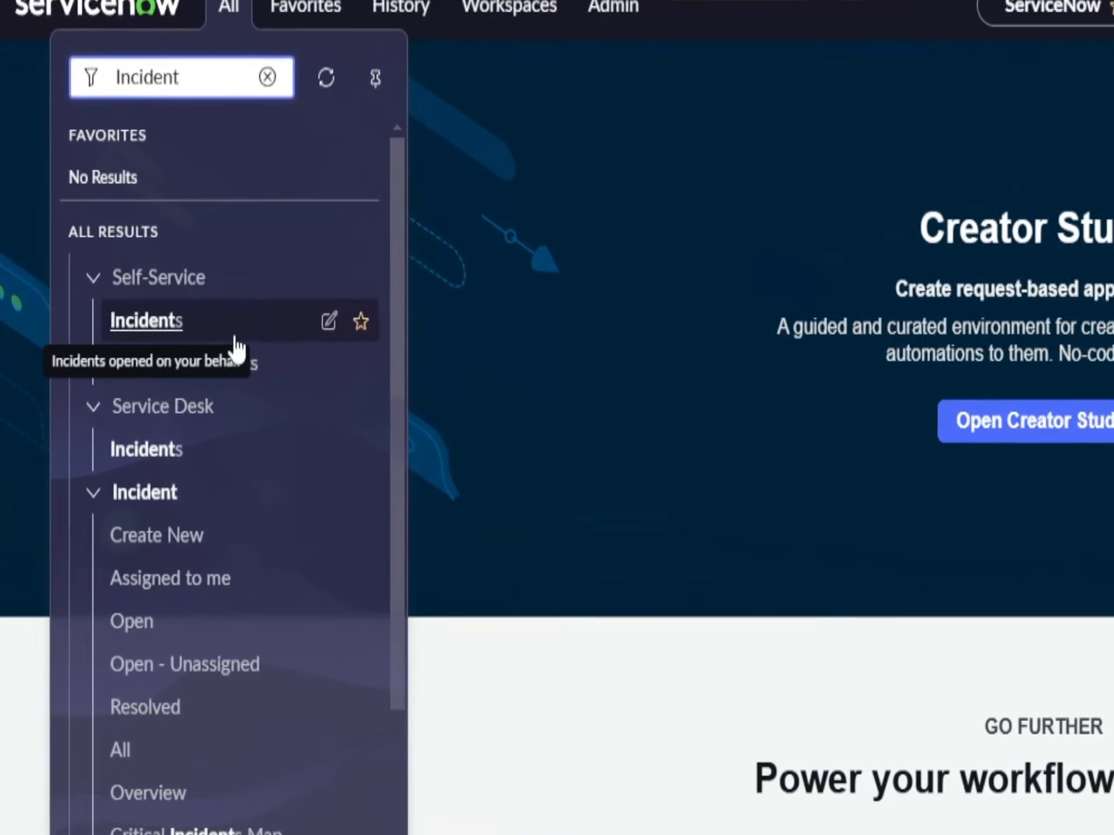
{"action": "left_click", "coordinate": [361, 321]}
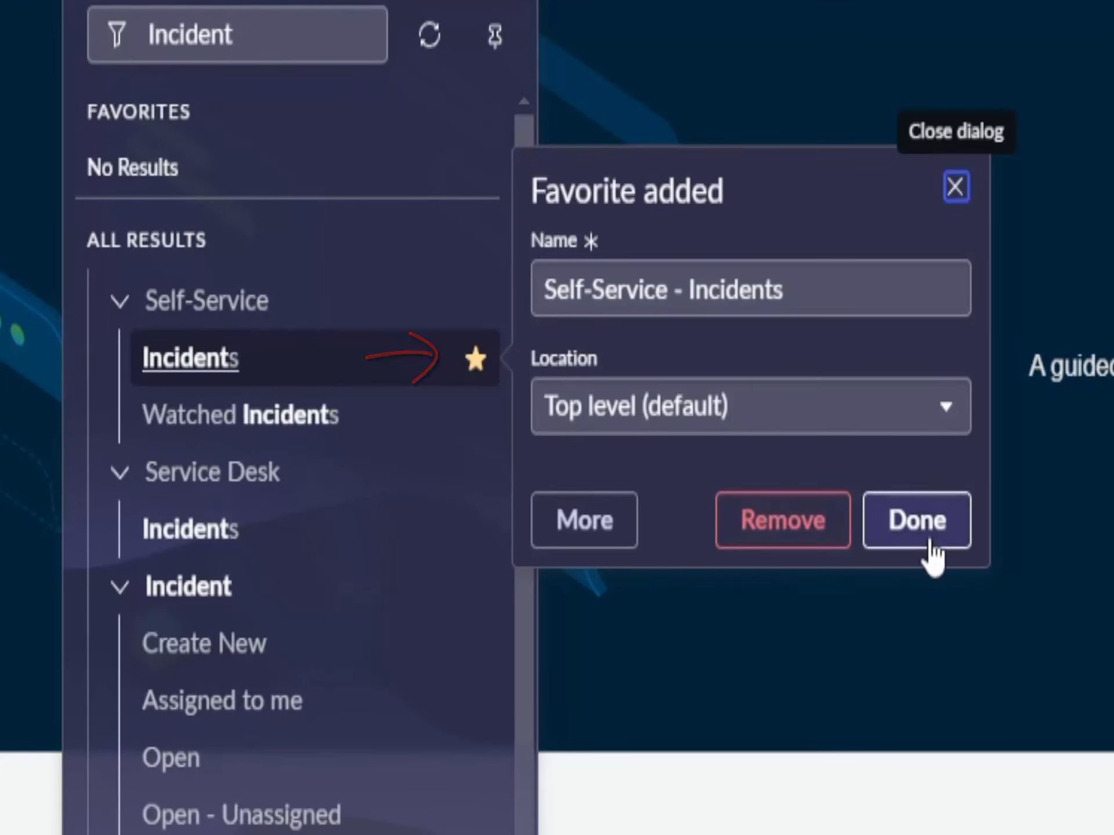
{"action": "left_click", "coordinate": [923, 537]}
Check the favorites for the Self-Service - Incidents entry, collapsing the Automated Test Framework group above it
{"action": "left_click", "coordinate": [168, 110]}
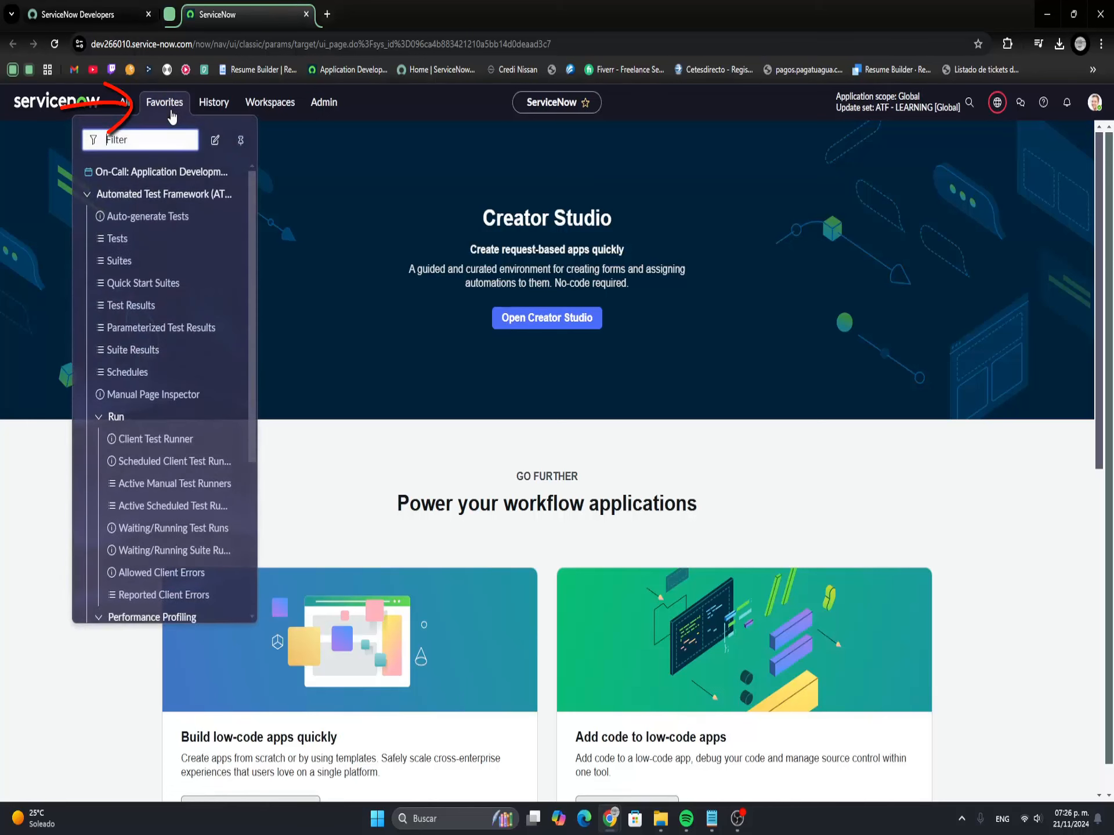
{"action": "left_click", "coordinate": [90, 194]}
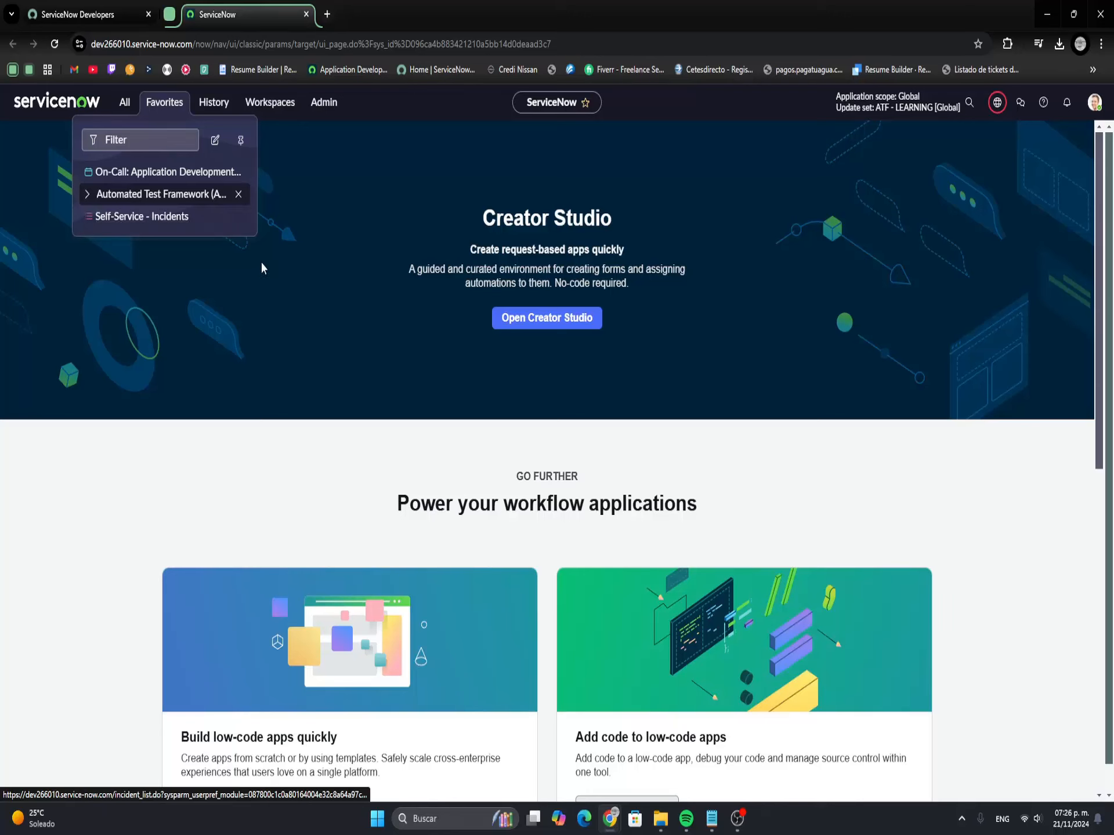
{"action": "left_click", "coordinate": [221, 157]}
Look over the recently visited pages and open Admin Home, then return to the original browser tab
{"action": "left_click", "coordinate": [215, 105]}
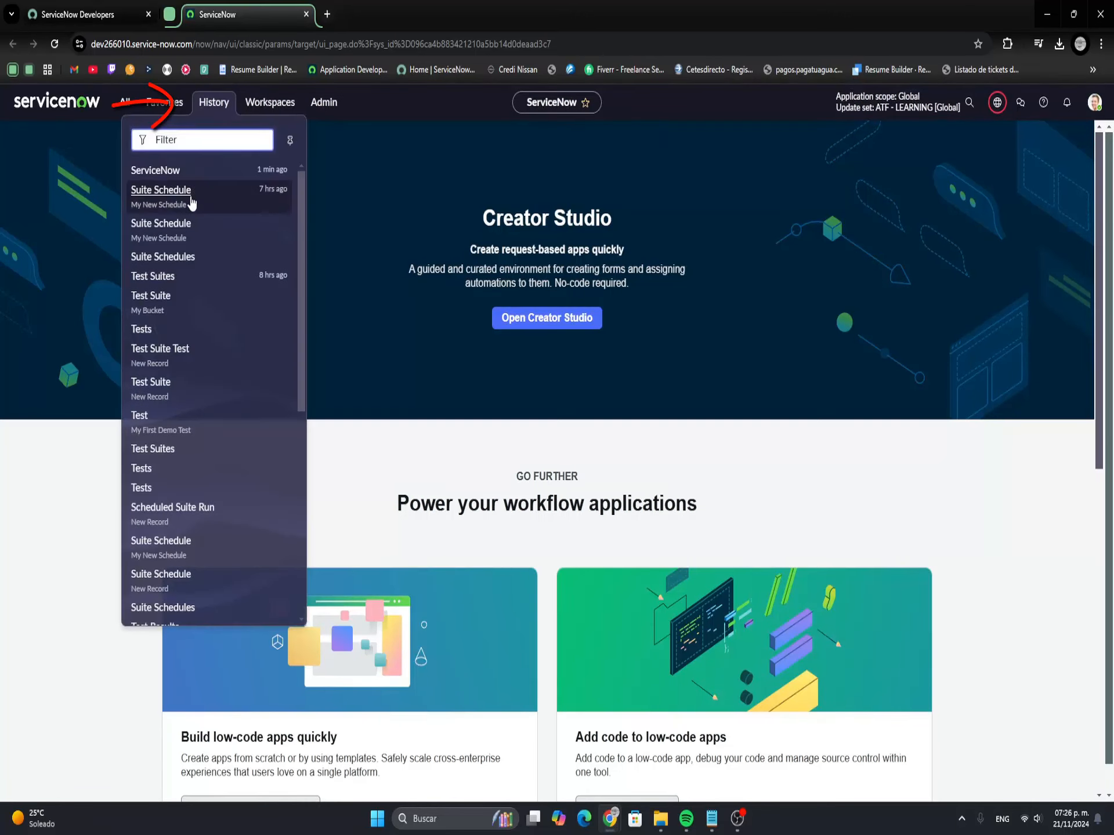
{"action": "left_click", "coordinate": [309, 222]}
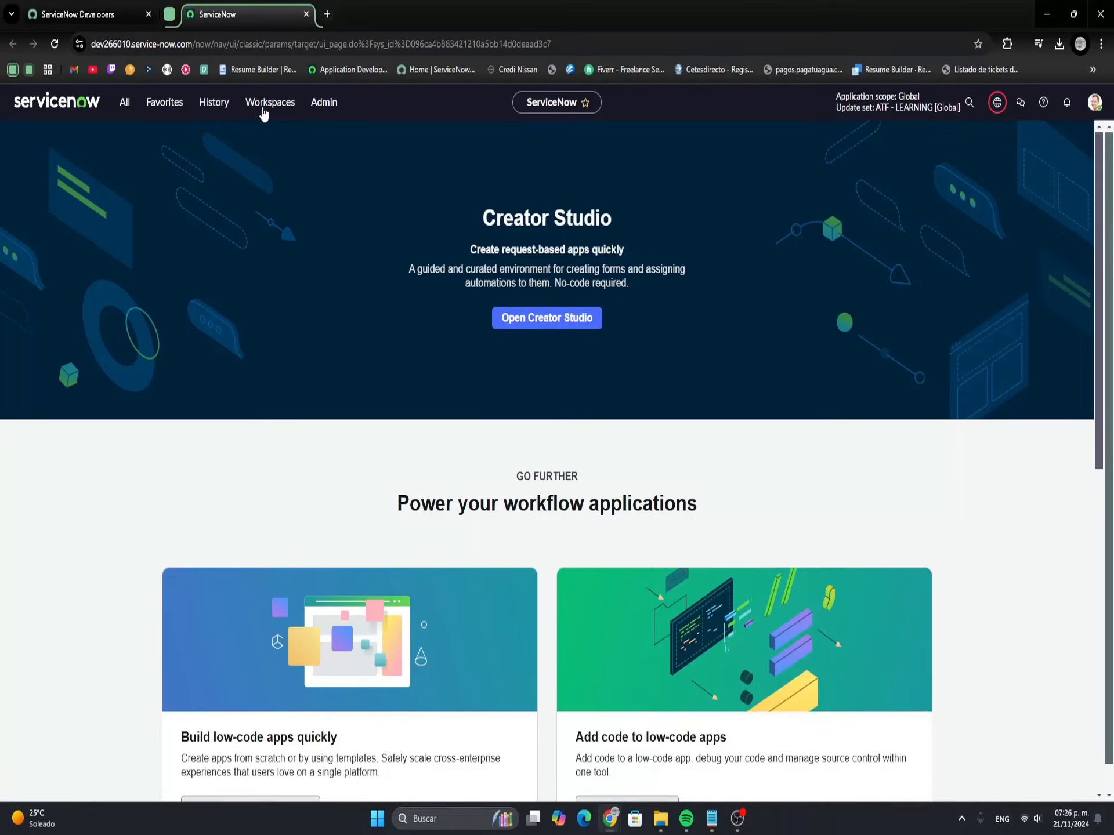
{"action": "left_click", "coordinate": [323, 105]}
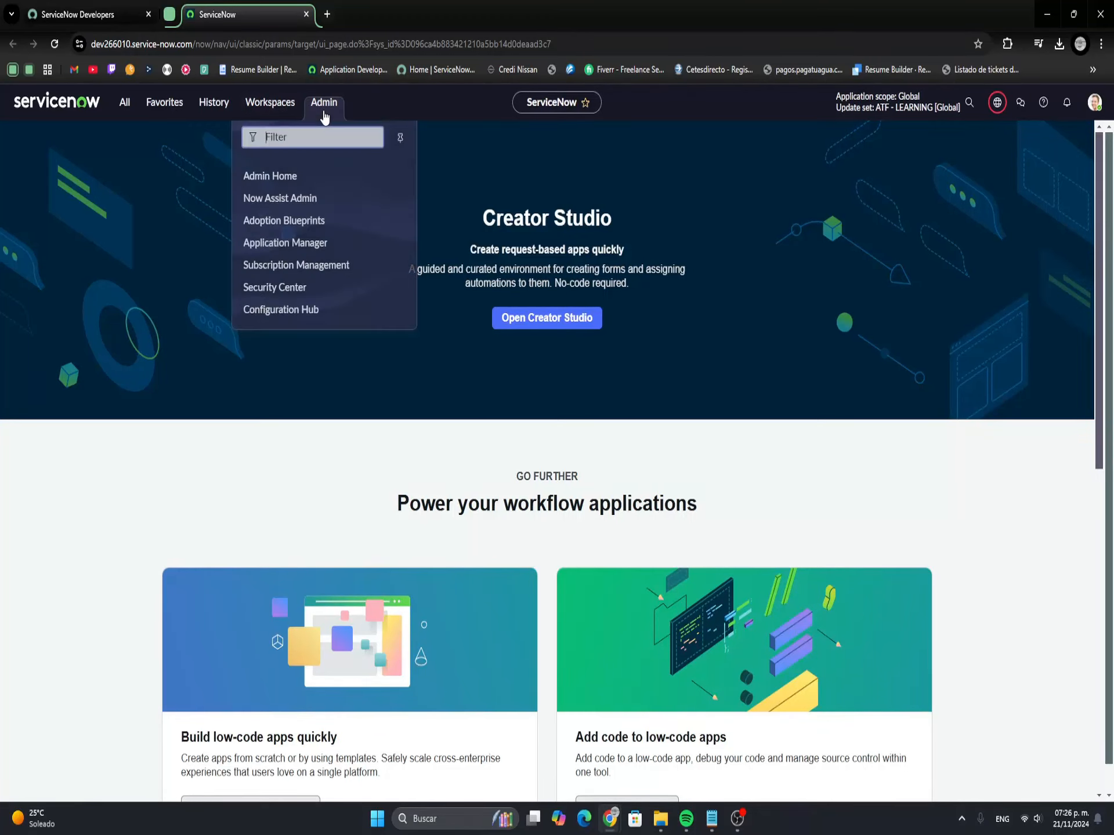
{"action": "left_click", "coordinate": [265, 173]}
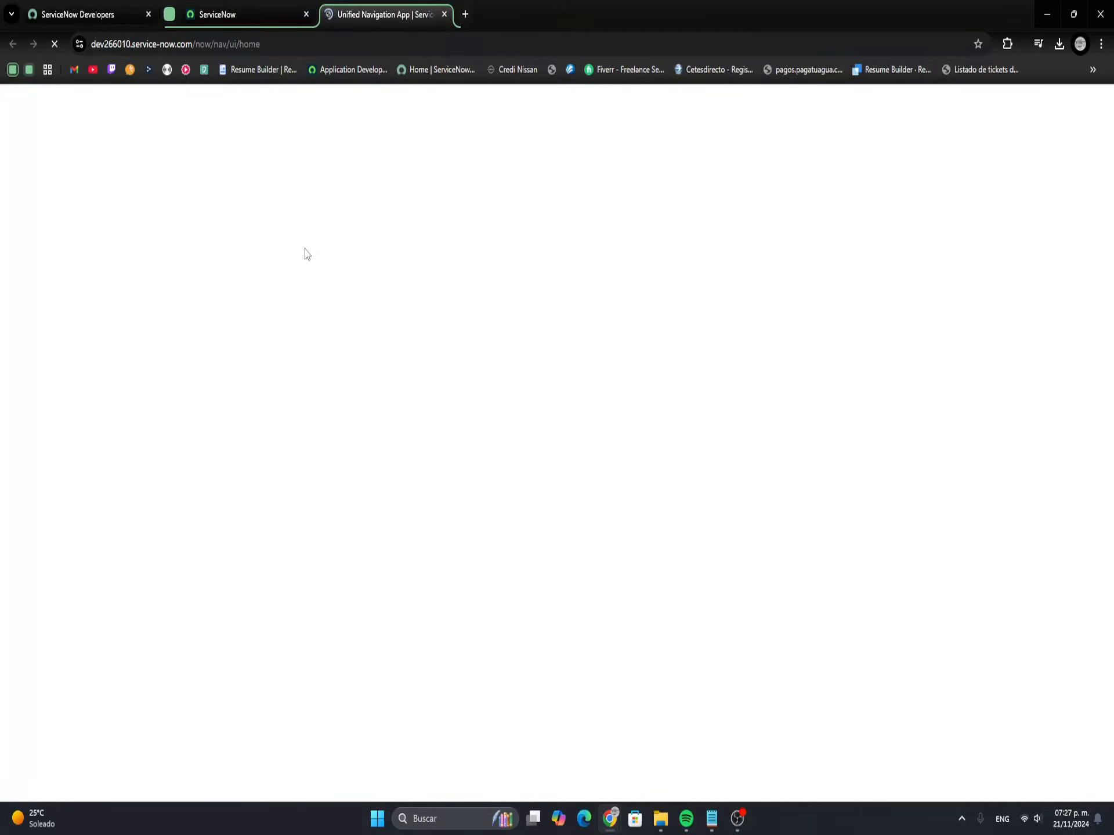
{"action": "left_click", "coordinate": [238, 5]}
Open Asset Workspace, look through its hardware asset overview, and return to the home page
{"action": "left_click", "coordinate": [278, 100]}
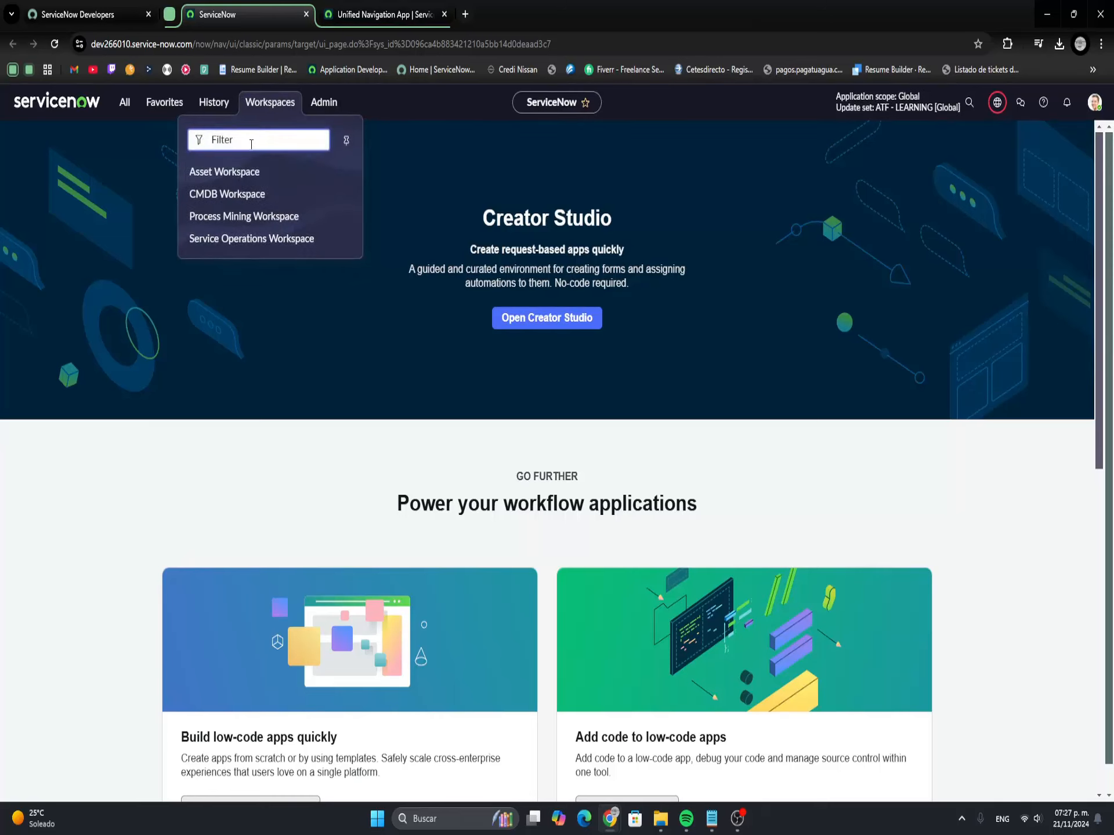
{"action": "left_click", "coordinate": [246, 169]}
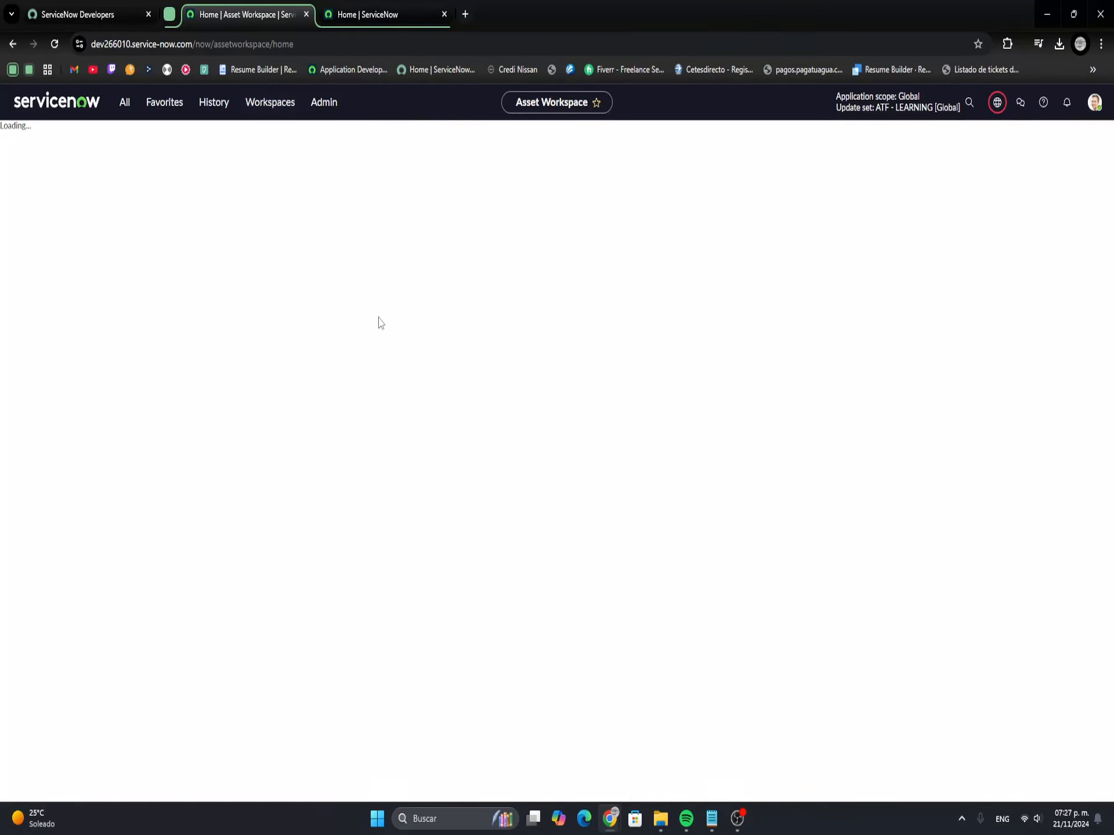
{"action": "scroll", "coordinate": [322, 275], "scroll_direction": "down", "scroll_amount": 2}
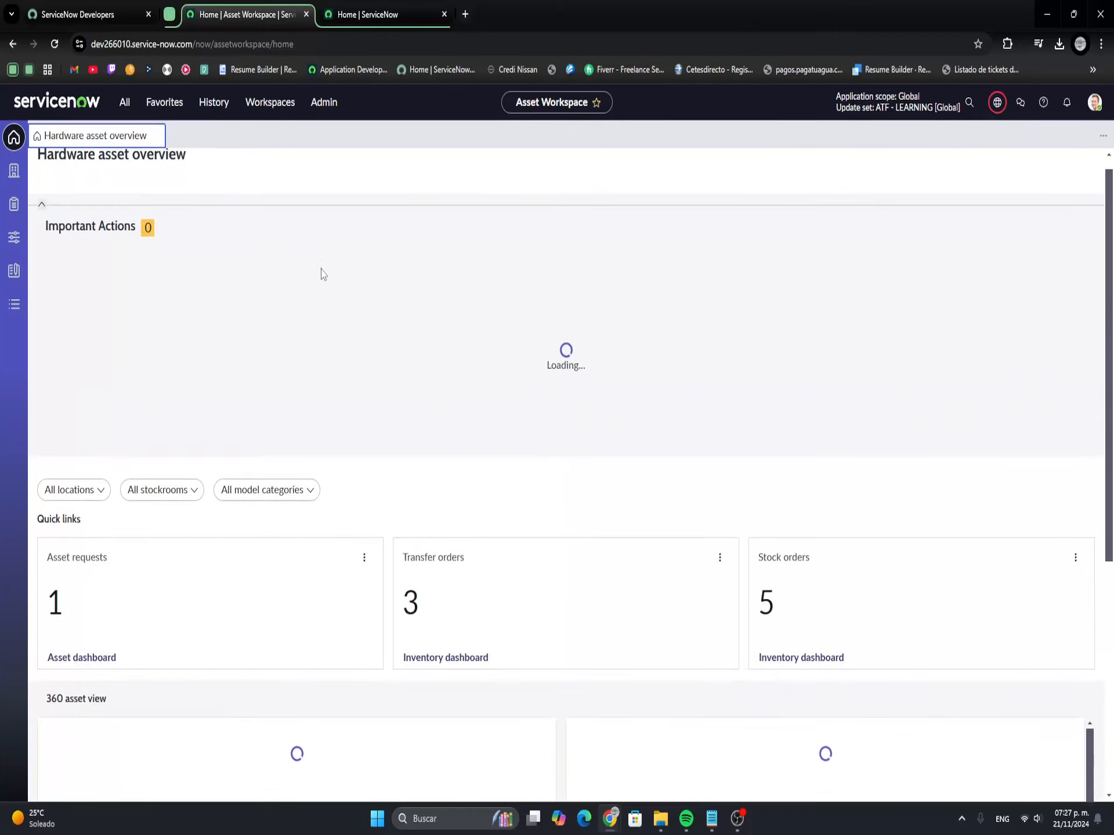
{"action": "scroll", "coordinate": [323, 278], "scroll_direction": "down", "scroll_amount": 3}
{"action": "scroll", "coordinate": [233, 191], "scroll_direction": "up", "scroll_amount": 5}
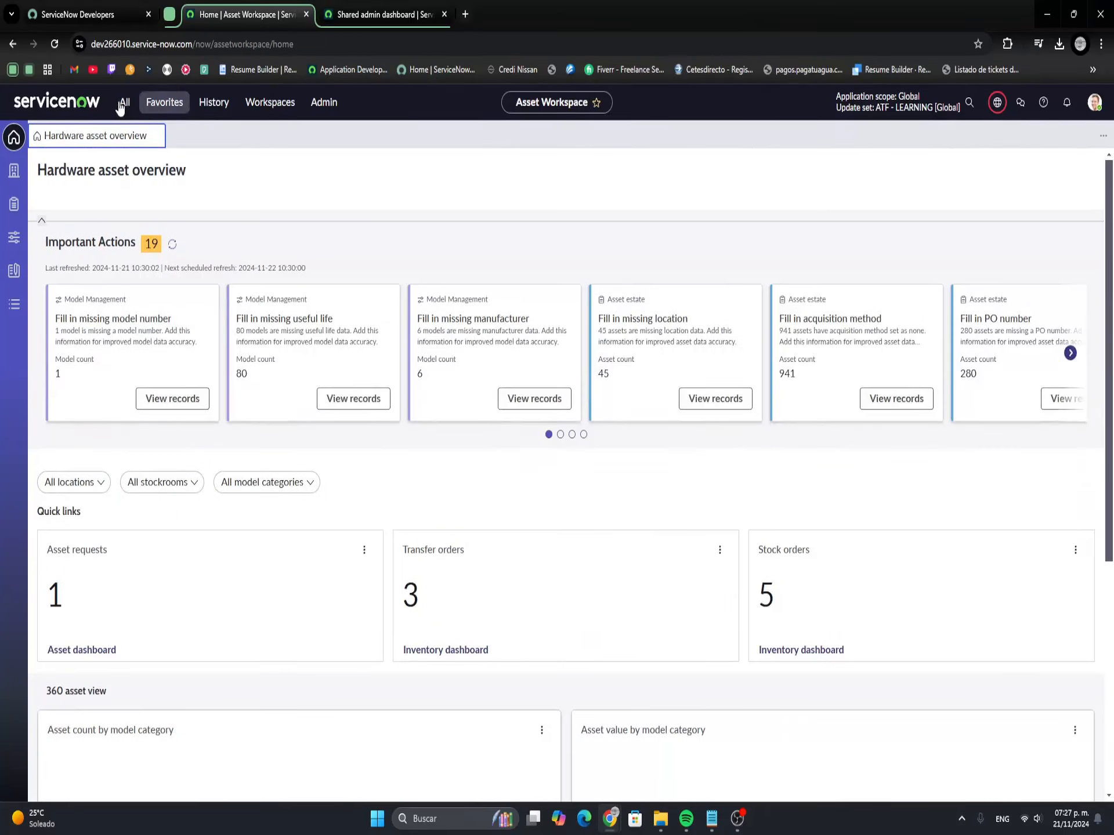
{"action": "left_click", "coordinate": [69, 105]}
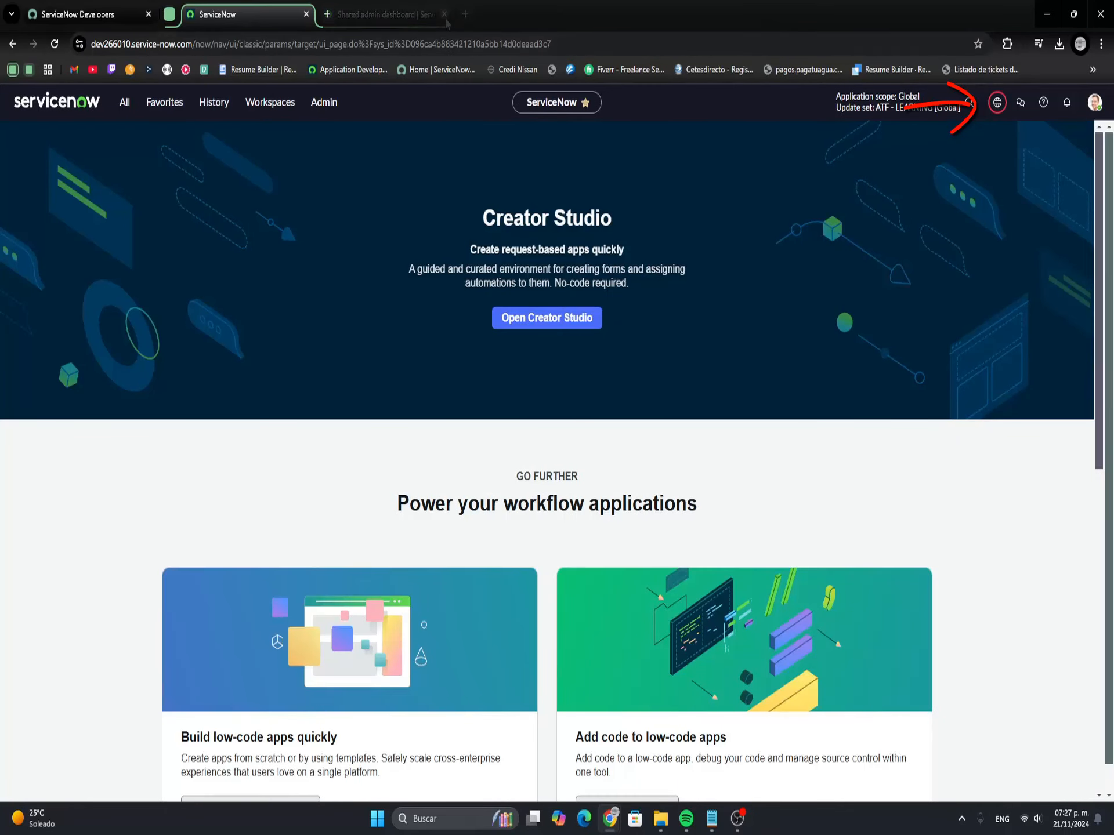
Examine the current application scope and update set, the notifications, and the options for the signed-in account
{"action": "left_click", "coordinate": [998, 105]}
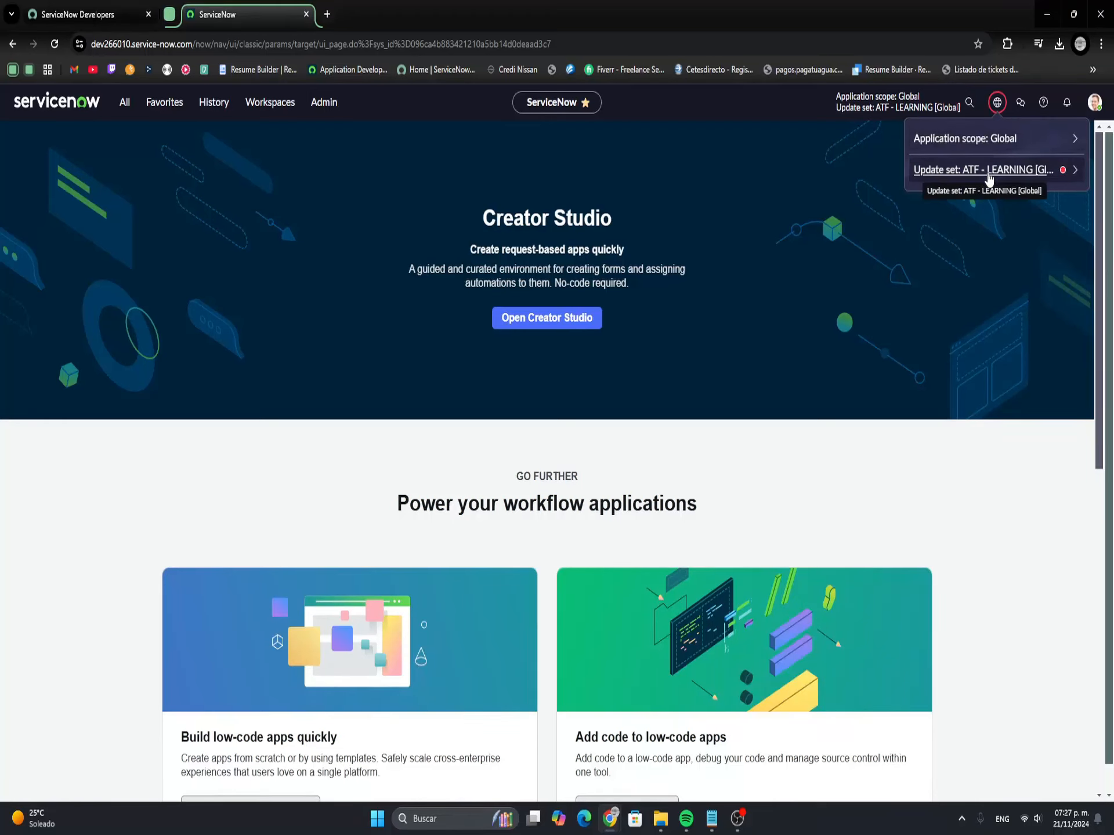
{"action": "left_click", "coordinate": [1009, 265]}
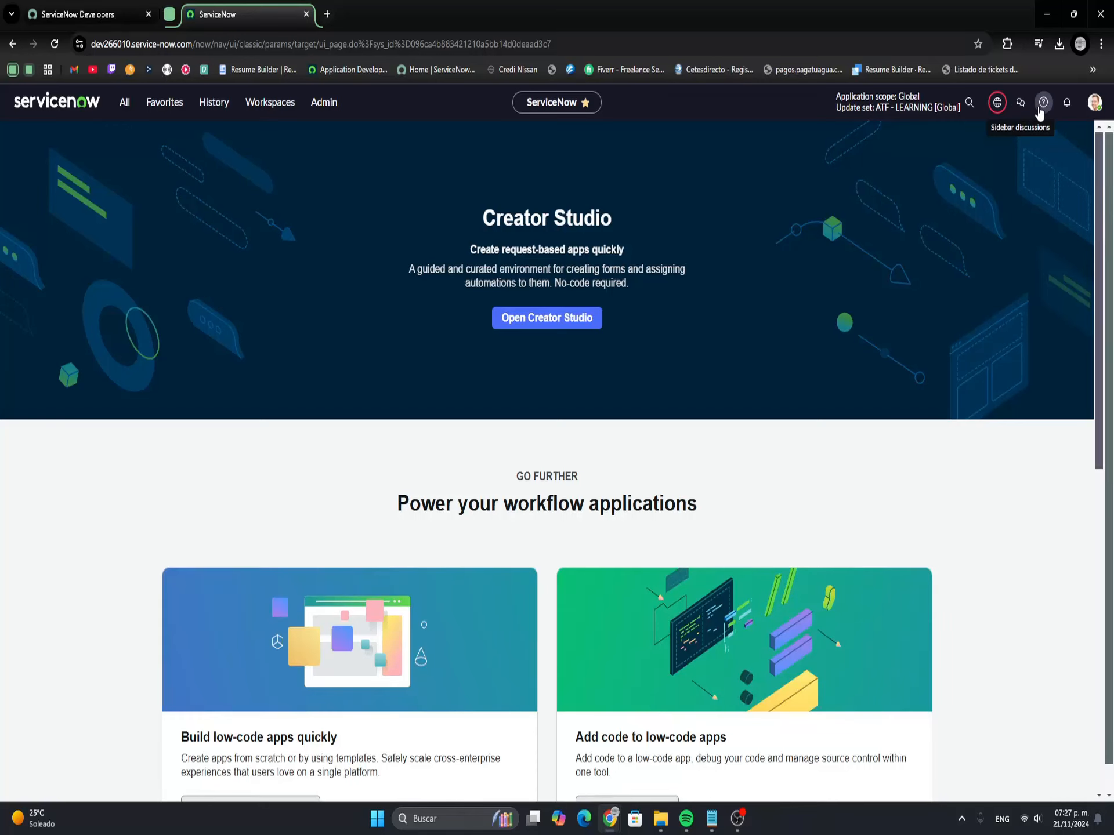
{"action": "left_click", "coordinate": [1072, 111]}
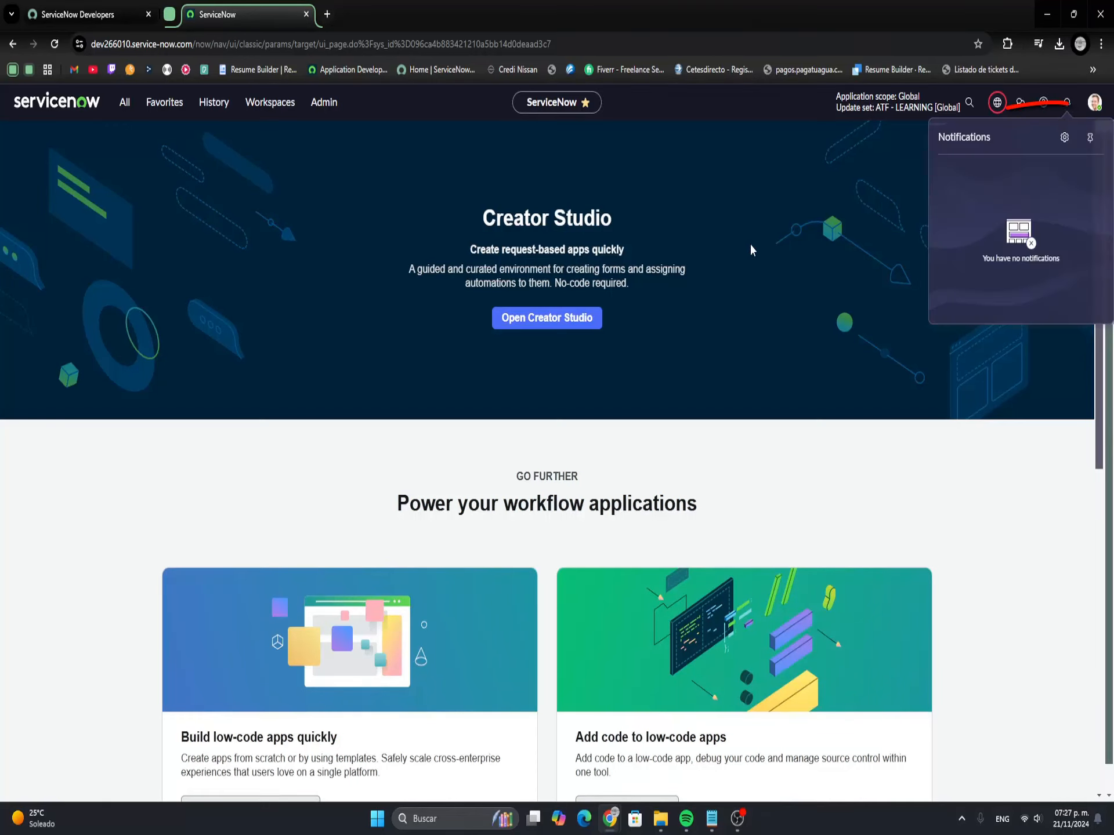
{"action": "left_click", "coordinate": [1095, 102]}
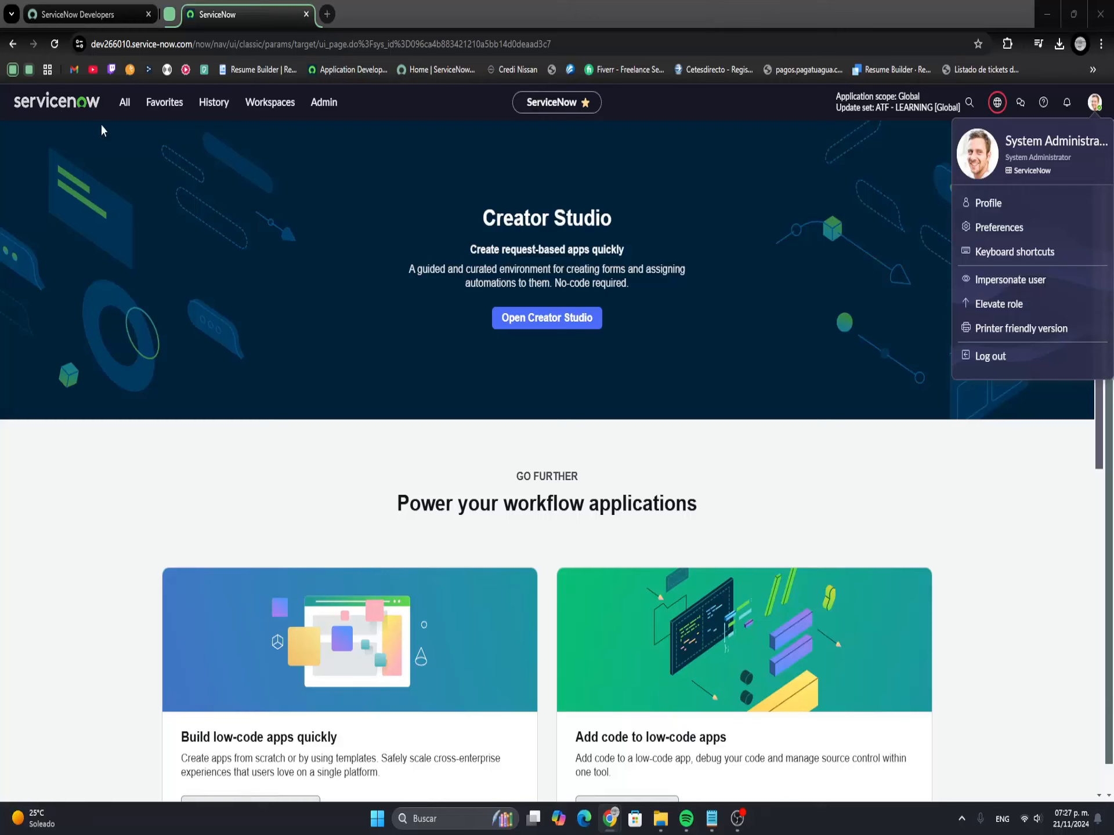
{"action": "left_click", "coordinate": [152, 308]}
Look through the navigator modules matching "Incident"
{"action": "left_click", "coordinate": [123, 104]}
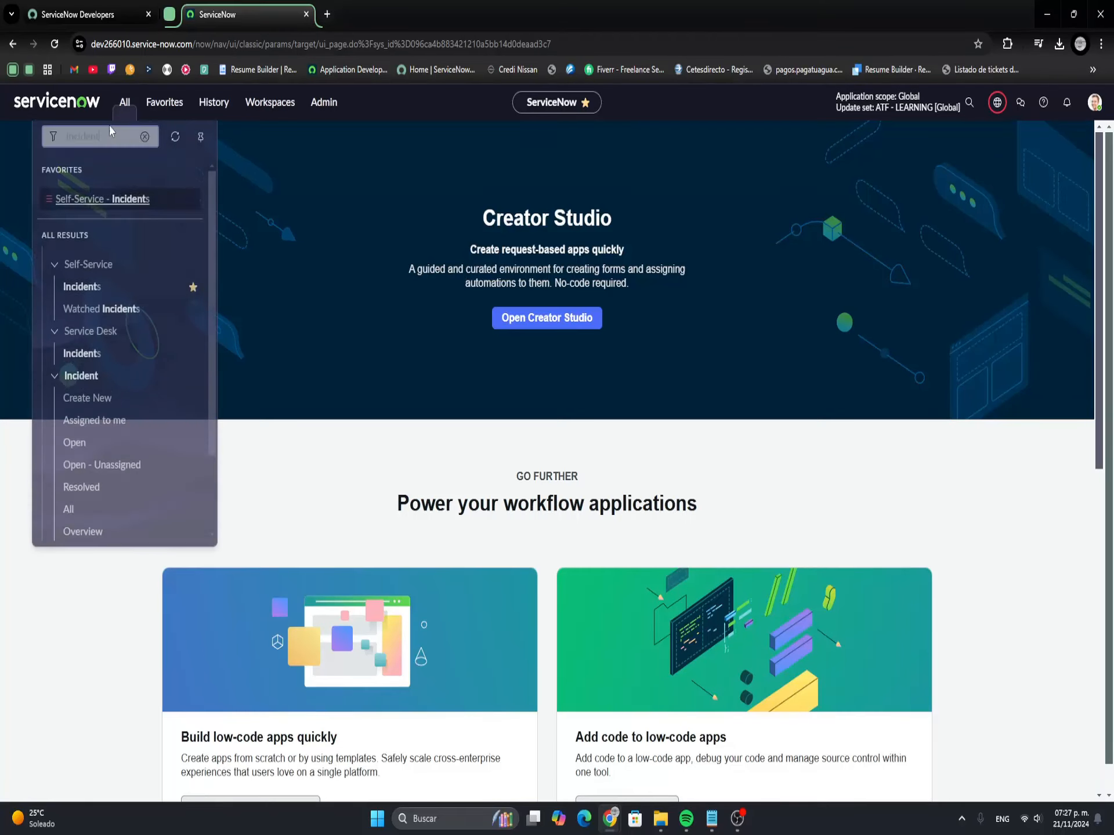
{"action": "scroll", "coordinate": [94, 279], "scroll_direction": "down", "scroll_amount": 2}
{"action": "scroll", "coordinate": [96, 273], "scroll_direction": "up", "scroll_amount": 2}
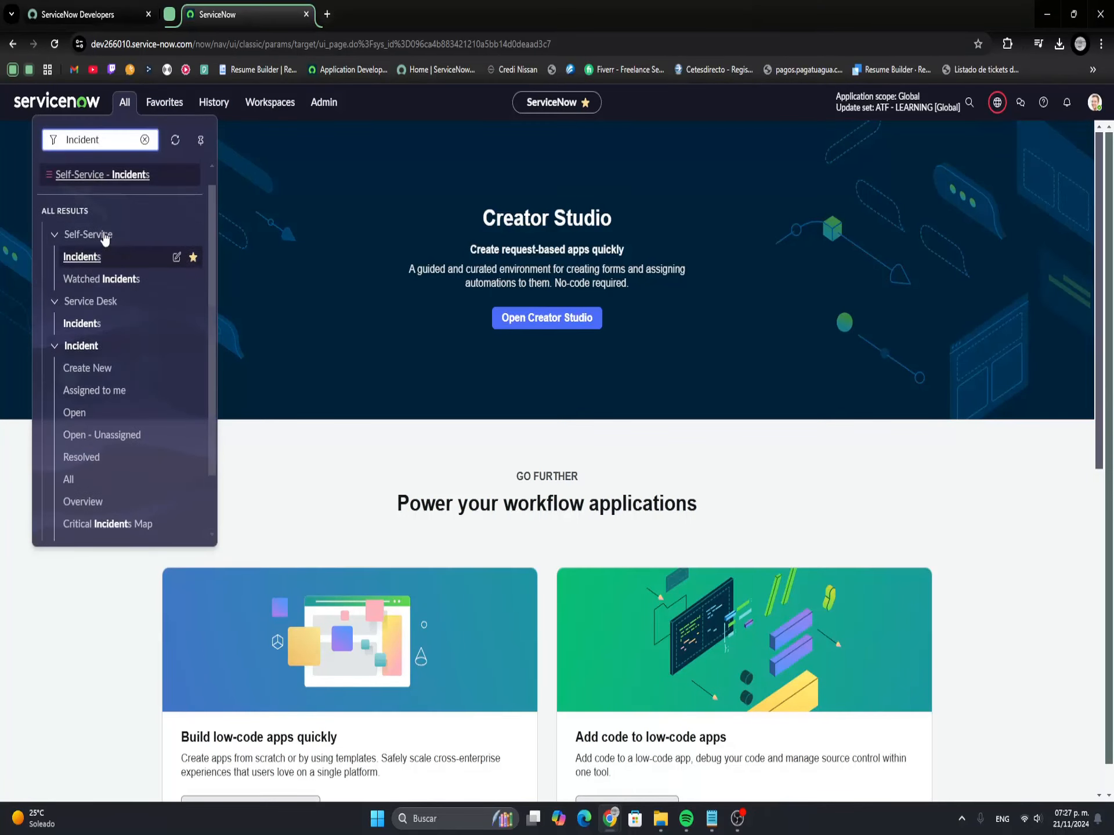
{"action": "left_click", "coordinate": [385, 318]}
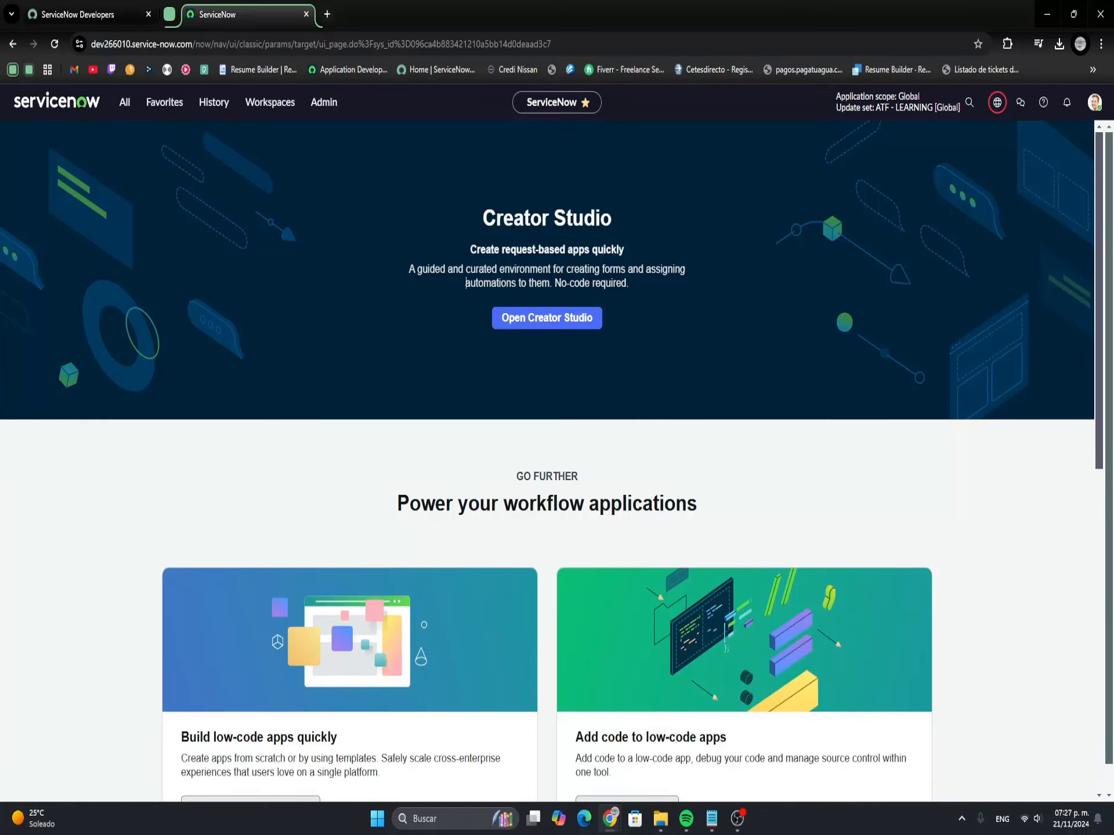
Try pinning the All navigator beside the page and unpin it again
{"action": "left_click", "coordinate": [125, 104]}
{"action": "left_click", "coordinate": [204, 141]}
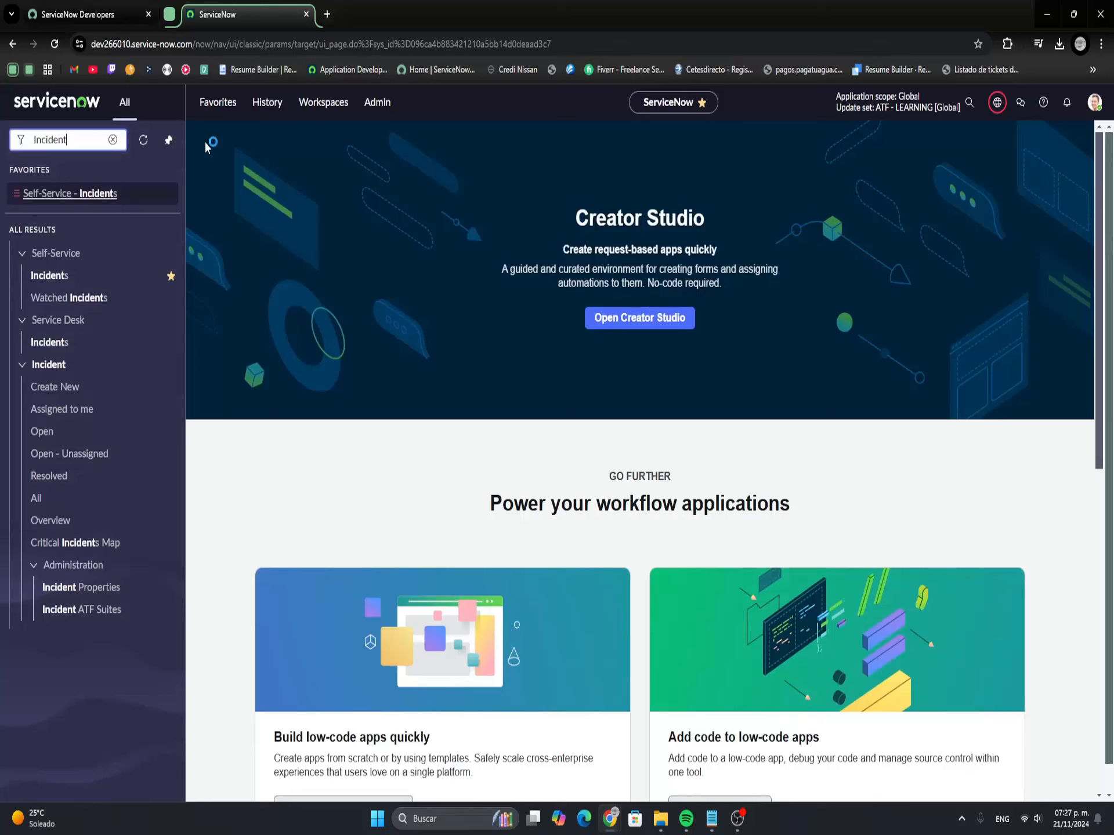
{"action": "left_click", "coordinate": [168, 141]}
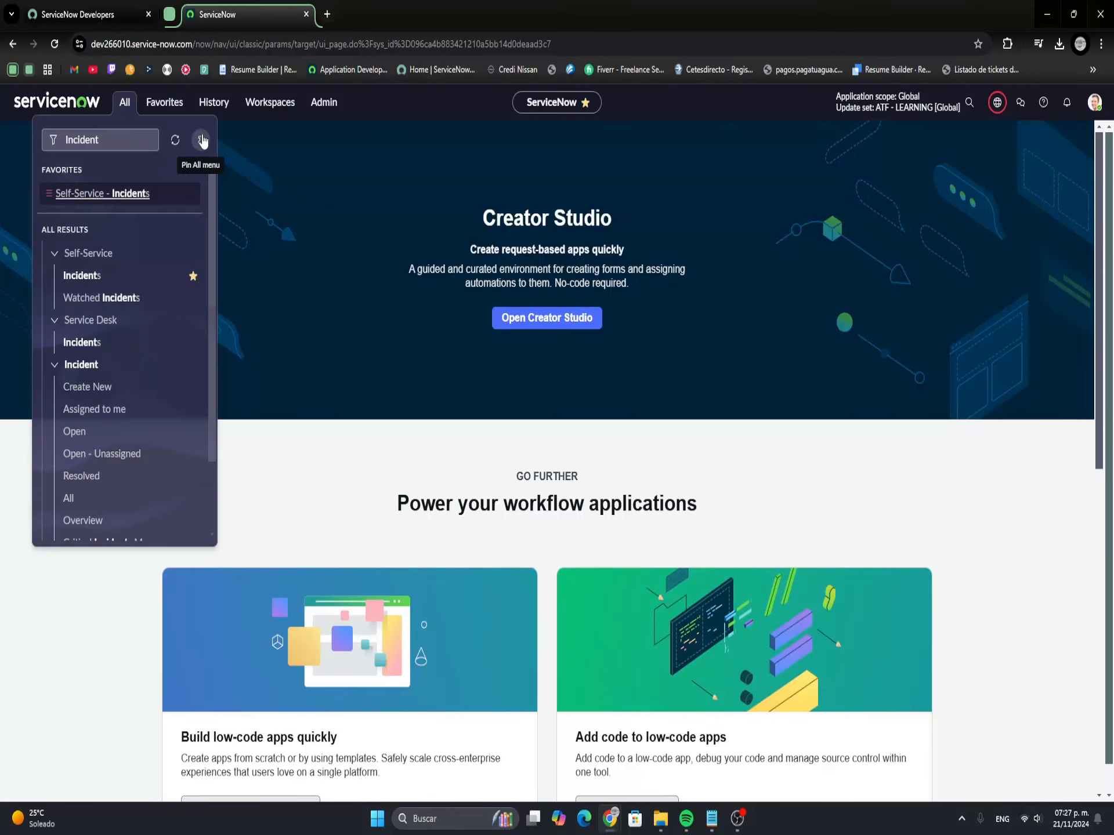
{"action": "left_click", "coordinate": [203, 140]}
{"action": "left_click", "coordinate": [169, 141]}
{"action": "left_click", "coordinate": [327, 303]}
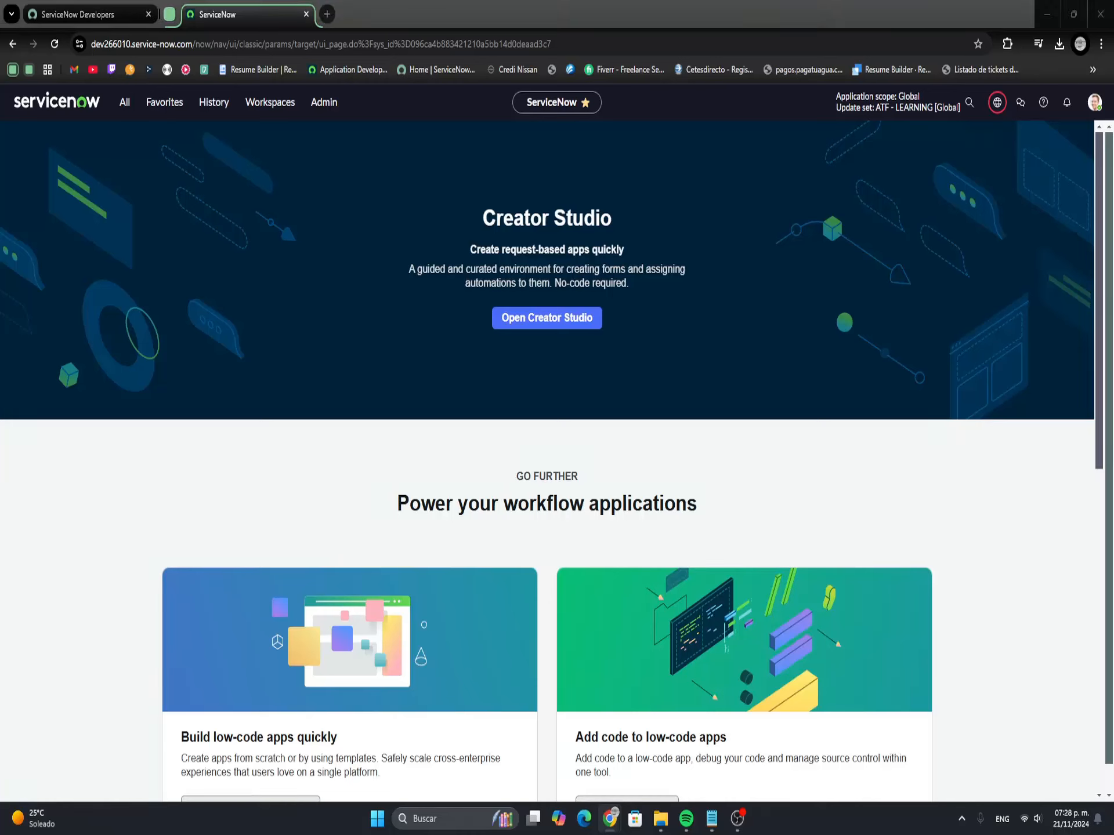
Open the Self-Service Incidents list and rerun its filter without the Caller condition
{"action": "left_click", "coordinate": [124, 102]}
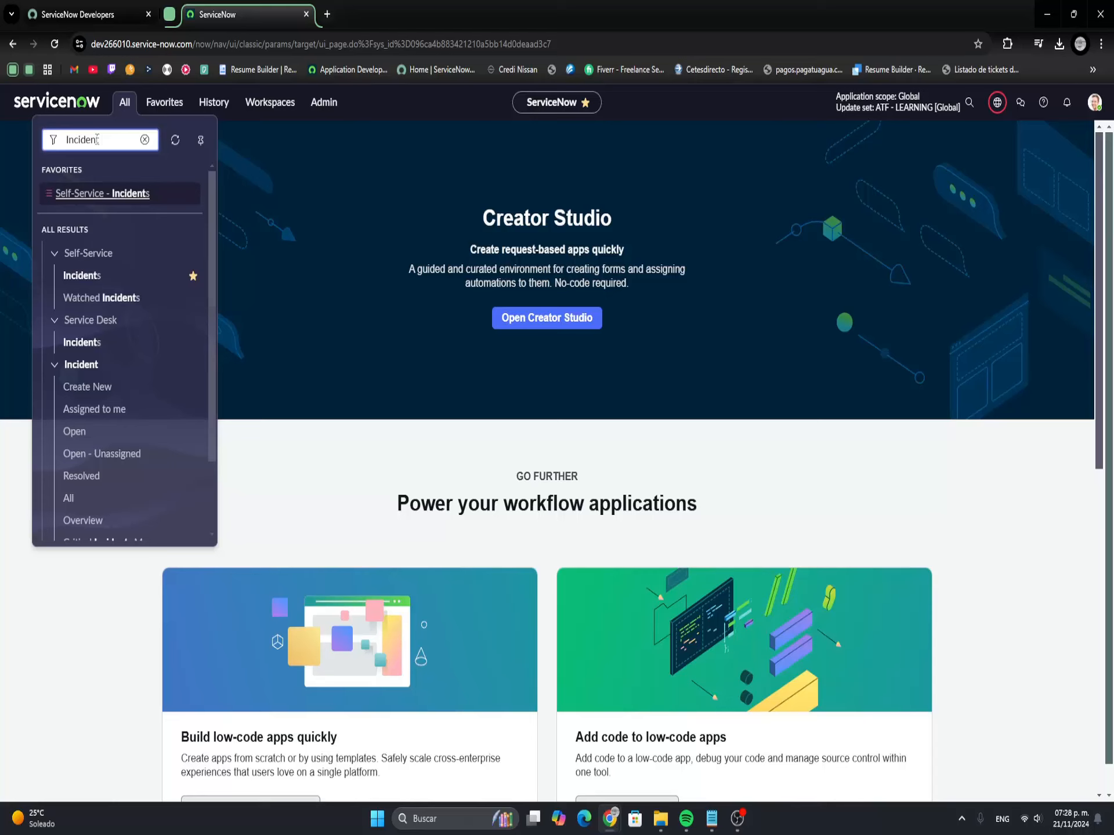
{"action": "left_click", "coordinate": [82, 276]}
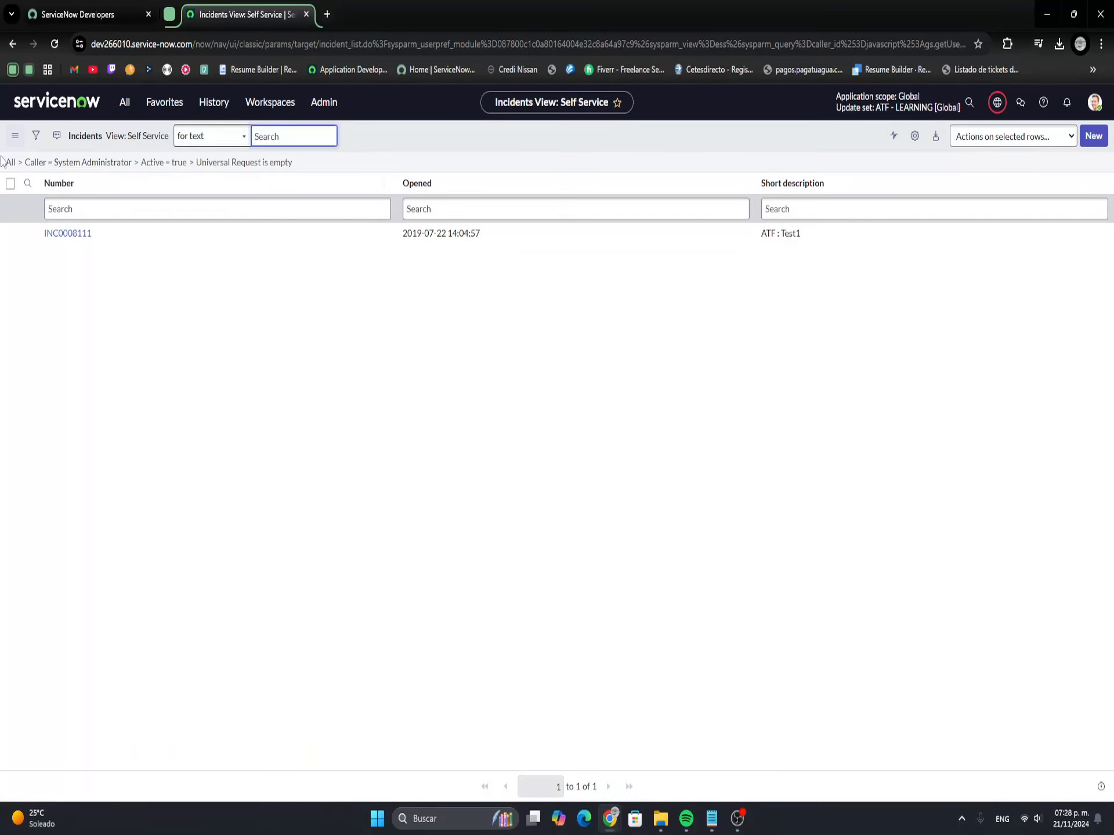
{"action": "left_click", "coordinate": [37, 137]}
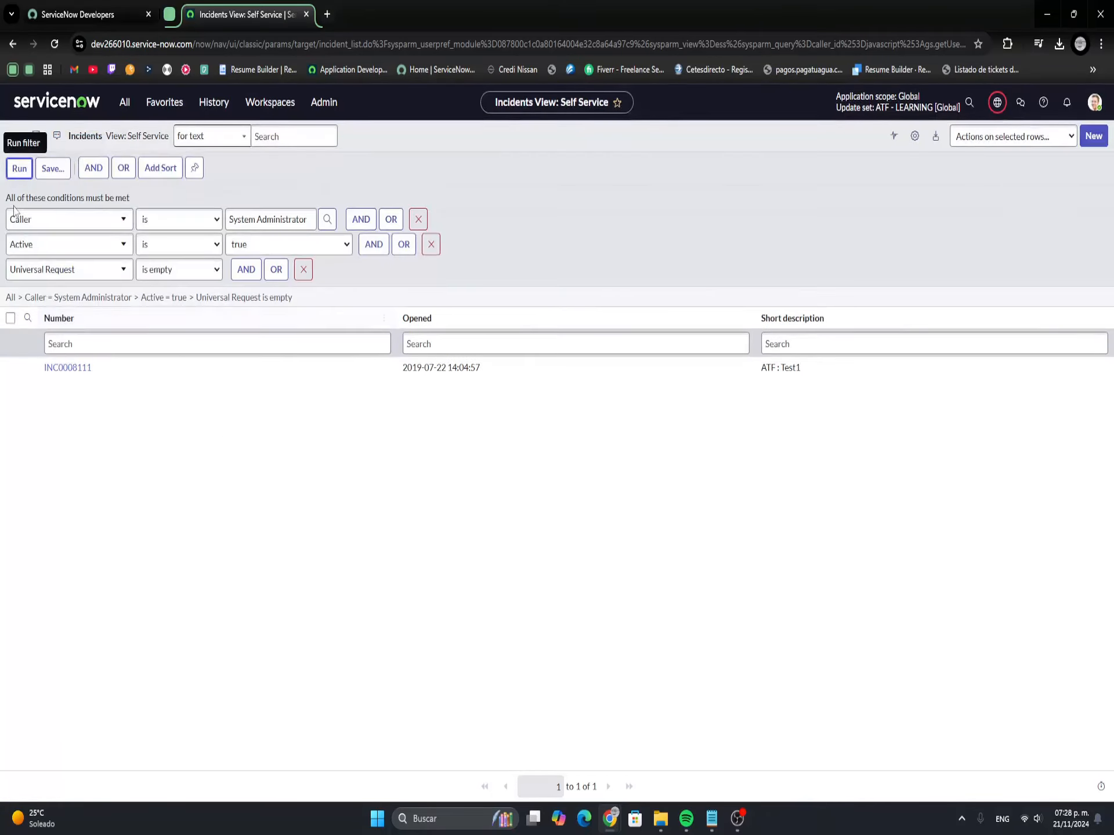
{"action": "left_click", "coordinate": [423, 224]}
{"action": "left_click", "coordinate": [19, 168]}
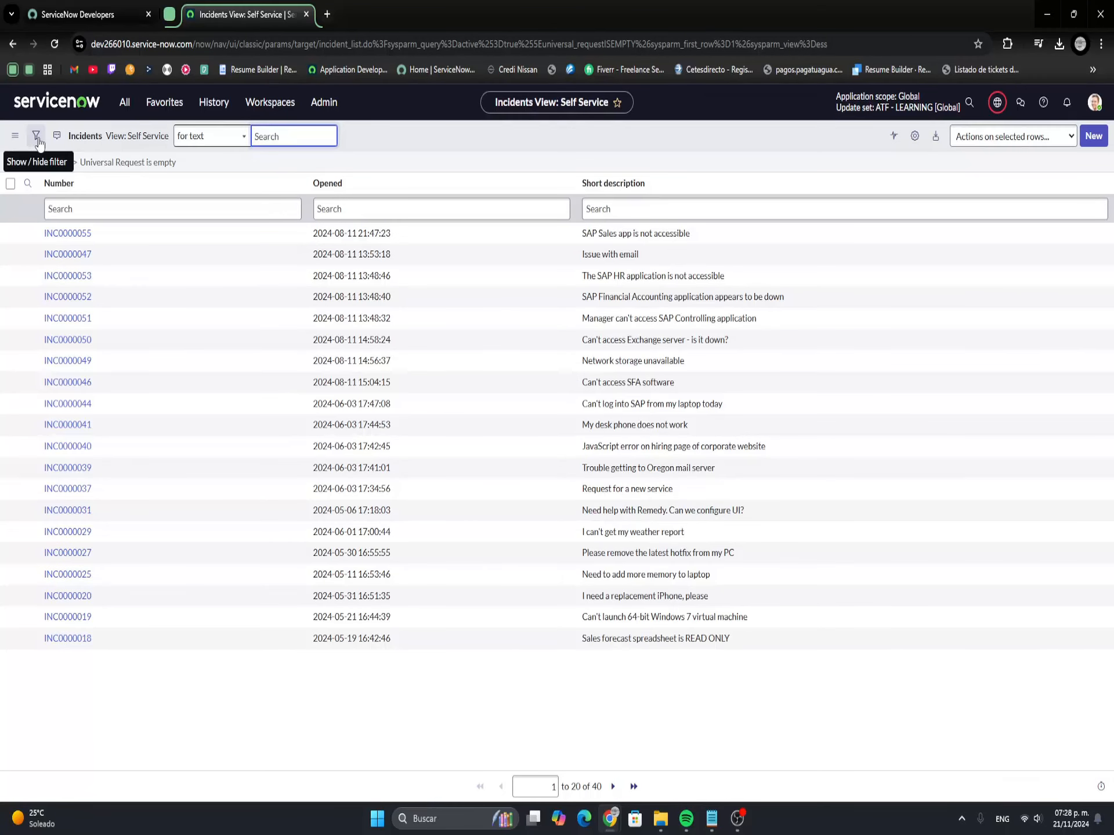
Remove the Universal Request condition from the incident list's filter and run it
{"action": "left_click", "coordinate": [36, 137]}
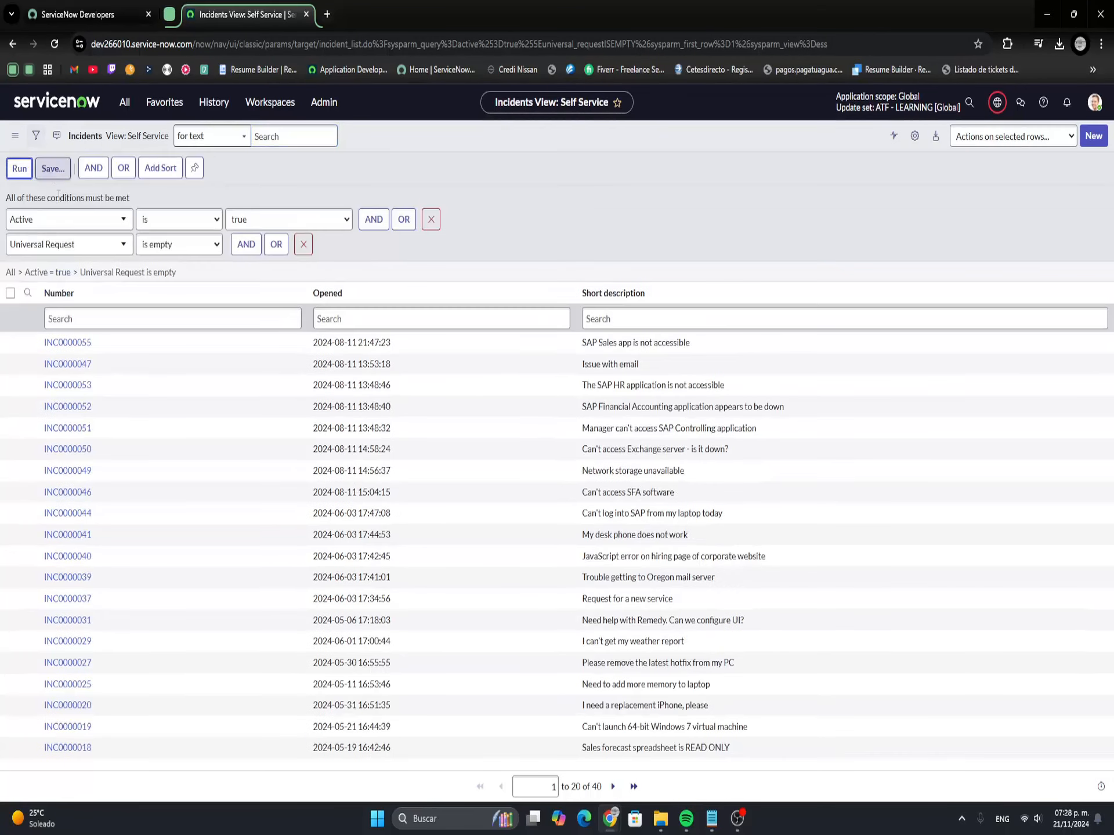
{"action": "left_click", "coordinate": [300, 244]}
{"action": "left_click", "coordinate": [18, 168]}
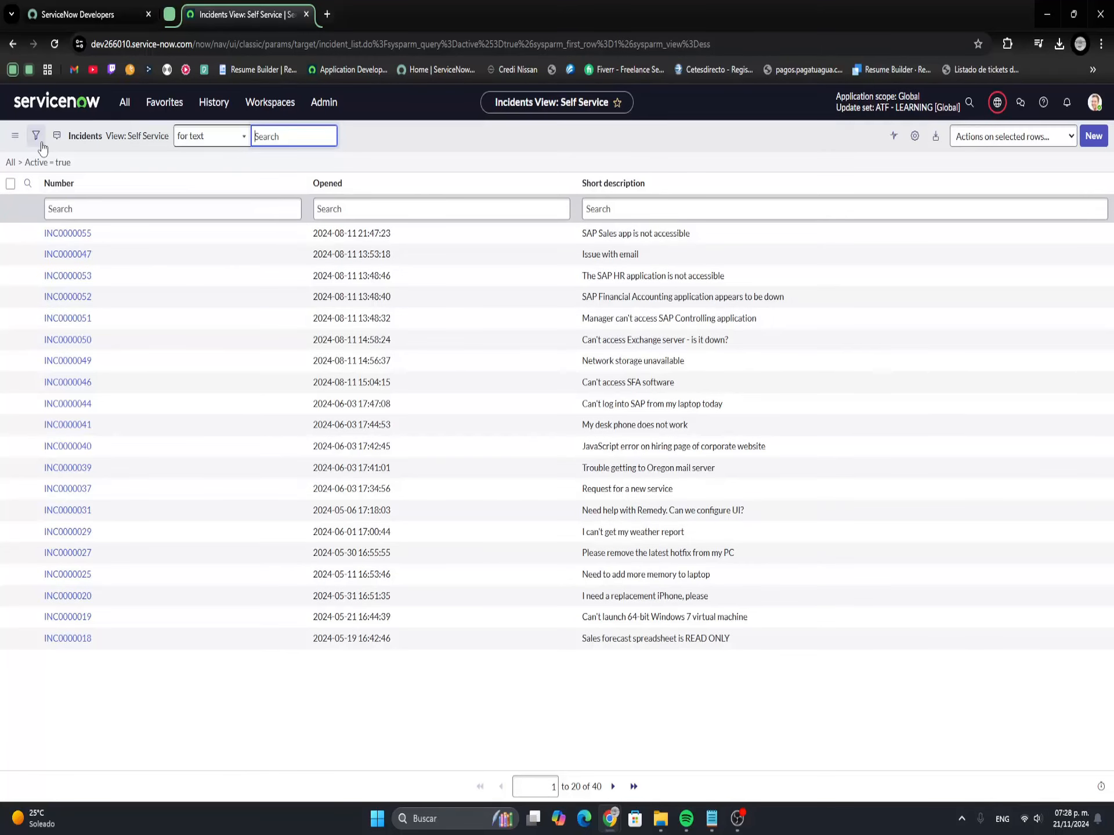
Filter the incident list by Active is false, then clear all conditions to list every incident
{"action": "left_click", "coordinate": [36, 137]}
{"action": "left_click", "coordinate": [269, 200]}
{"action": "left_click", "coordinate": [271, 237]}
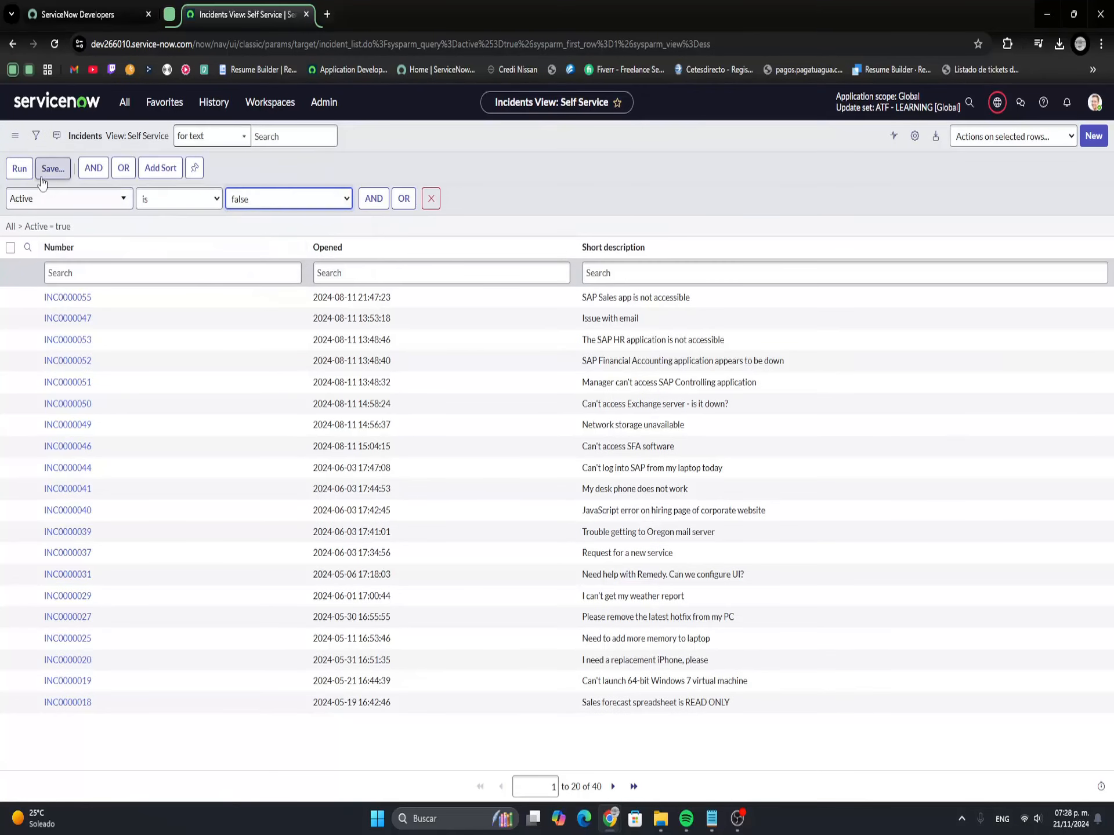
{"action": "left_click", "coordinate": [19, 168]}
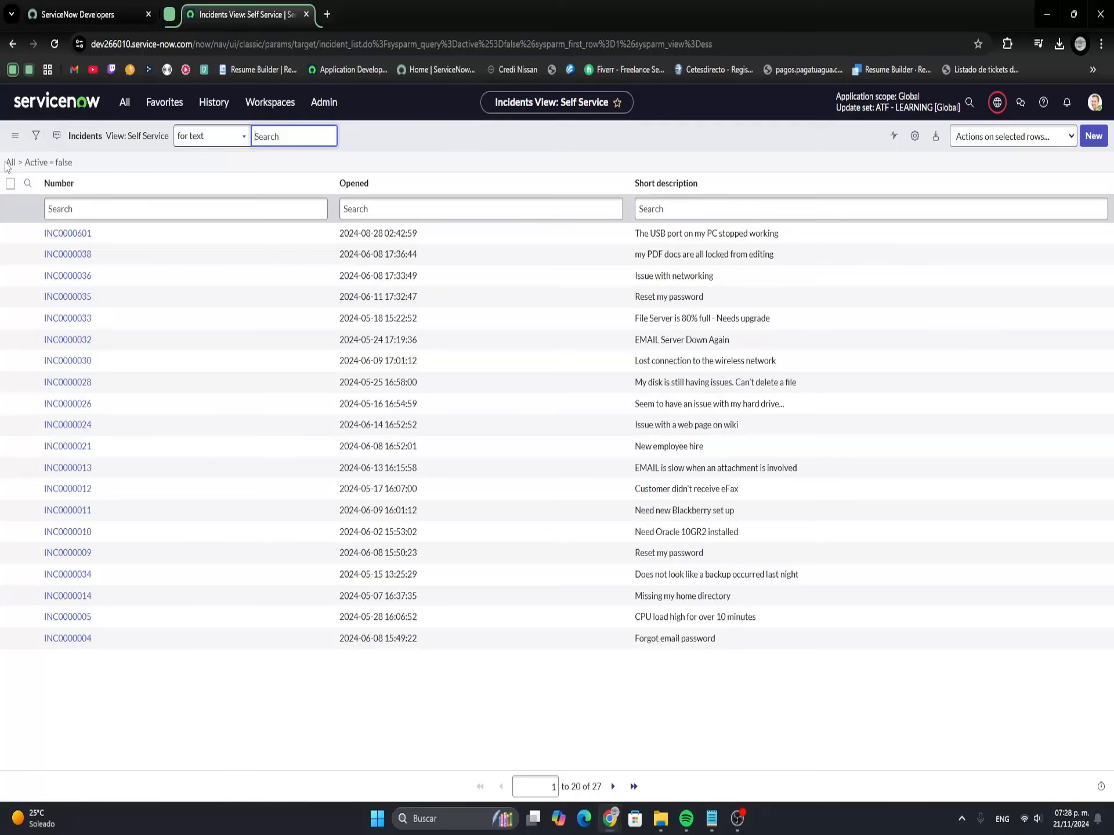
{"action": "left_click", "coordinate": [11, 163]}
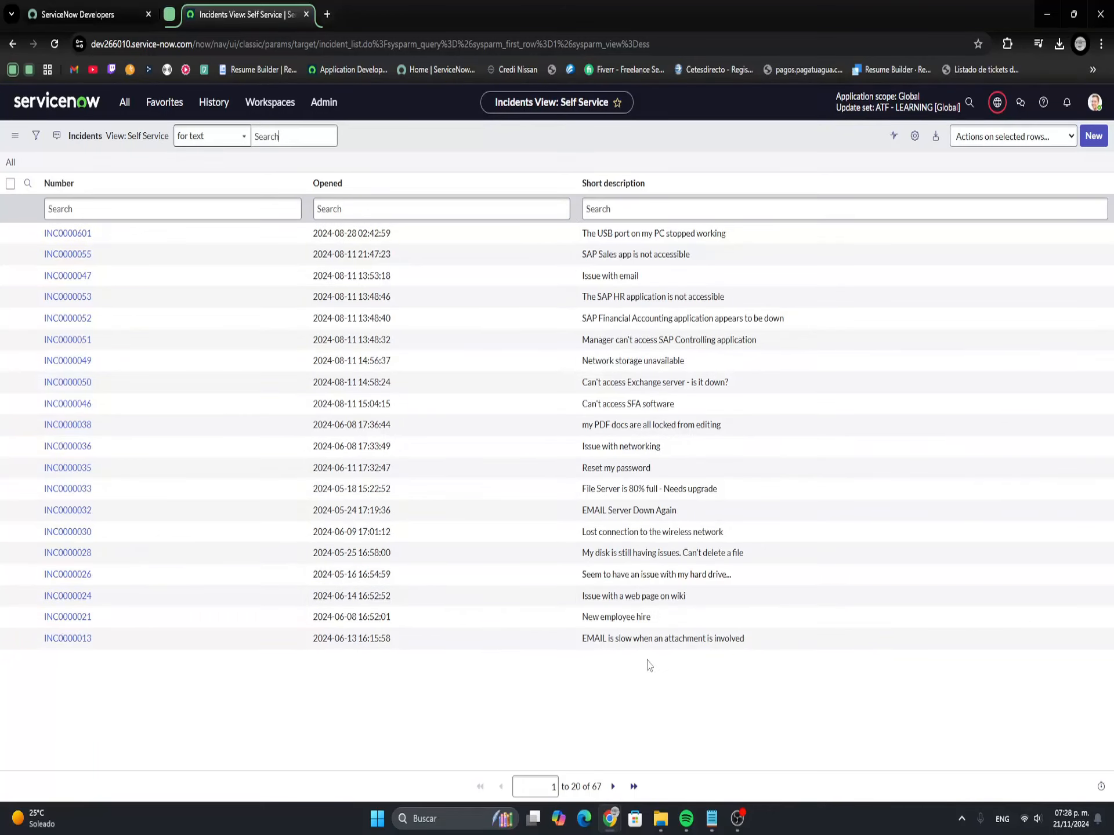
Personalize the incident list's columns by adding Priority after Short description, and apply the change
{"action": "left_click", "coordinate": [915, 138]}
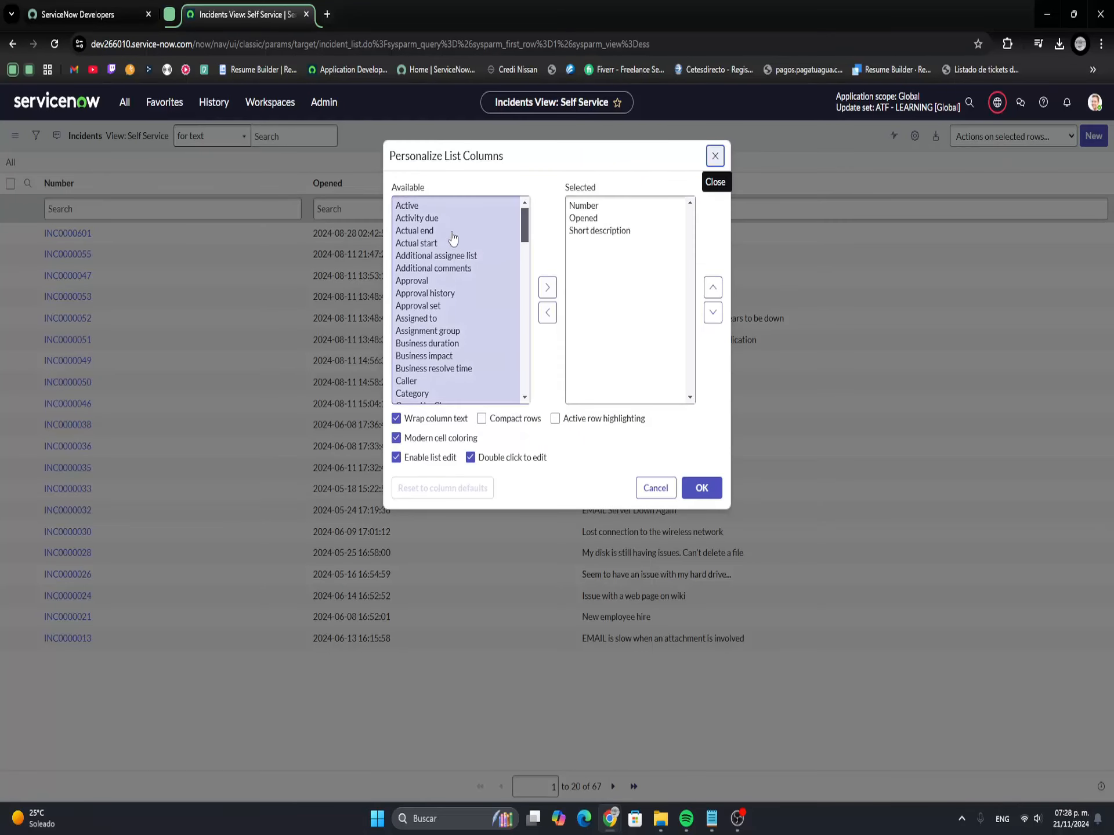
{"action": "left_click", "coordinate": [455, 259]}
{"action": "key", "text": "p"}
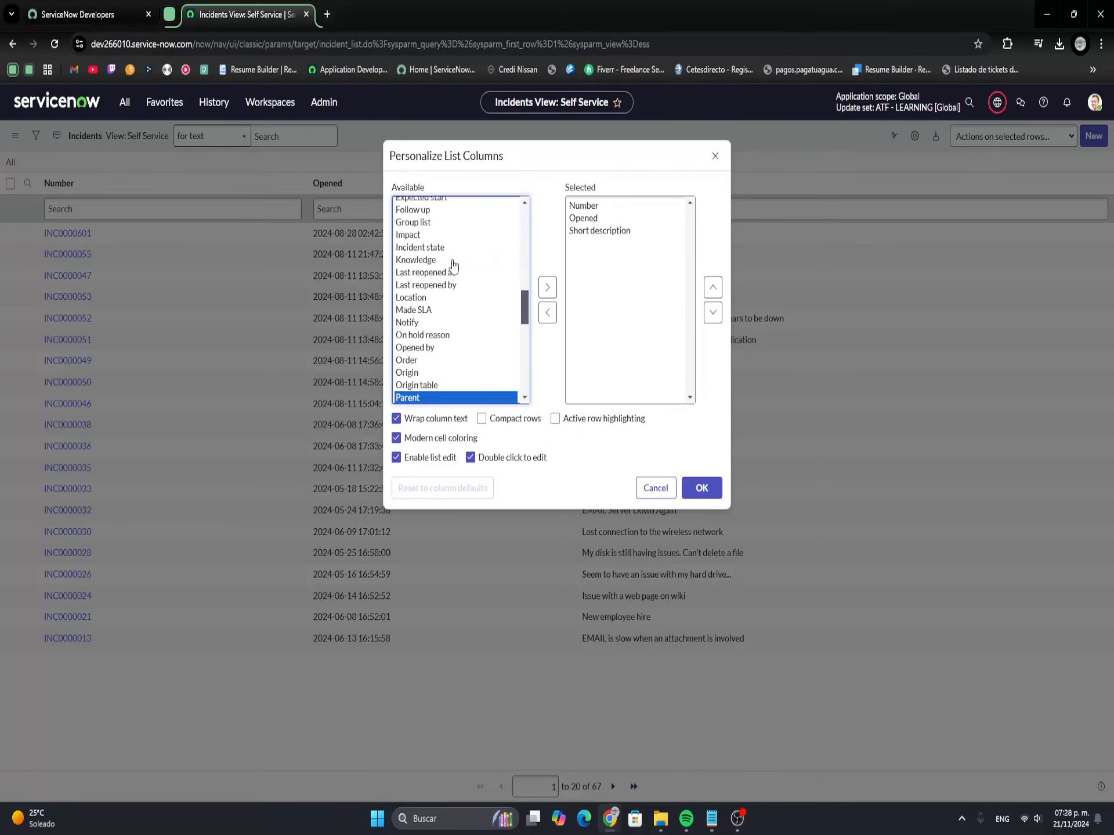
{"action": "scroll", "coordinate": [450, 358], "scroll_direction": "down", "scroll_amount": 1}
{"action": "left_click", "coordinate": [448, 354]}
{"action": "left_click", "coordinate": [547, 288]}
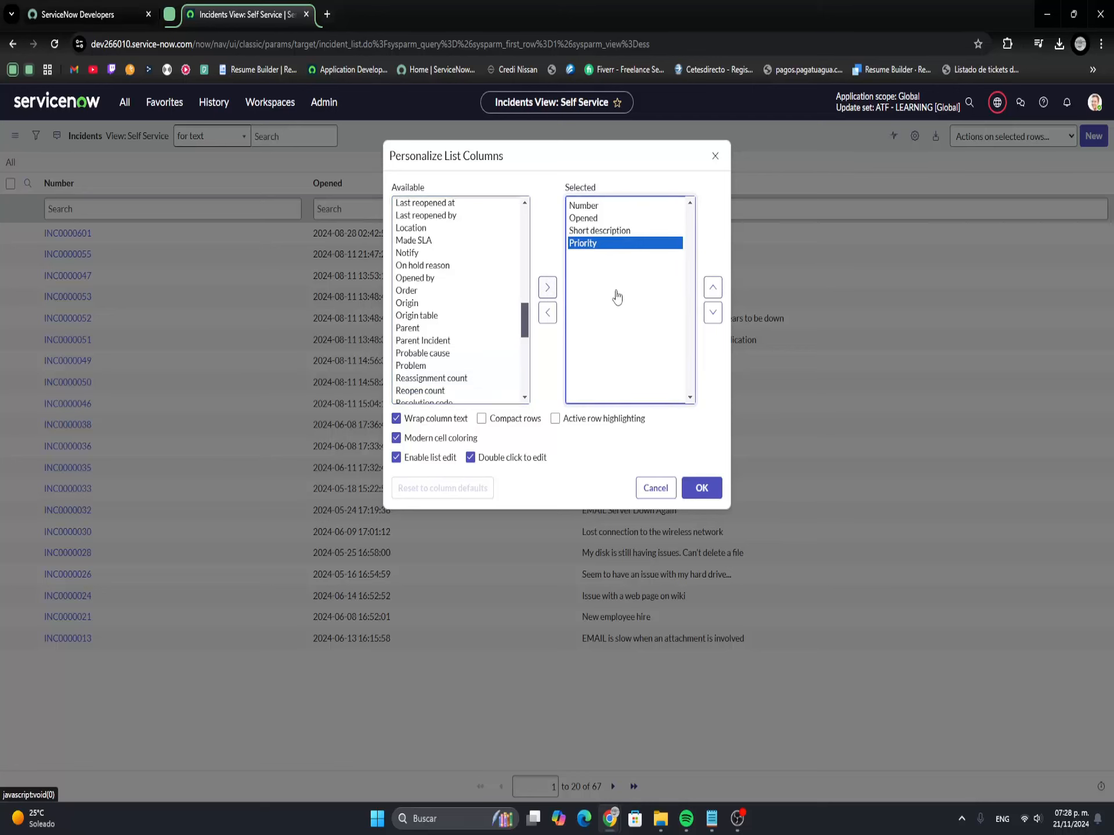
{"action": "left_click", "coordinate": [704, 489]}
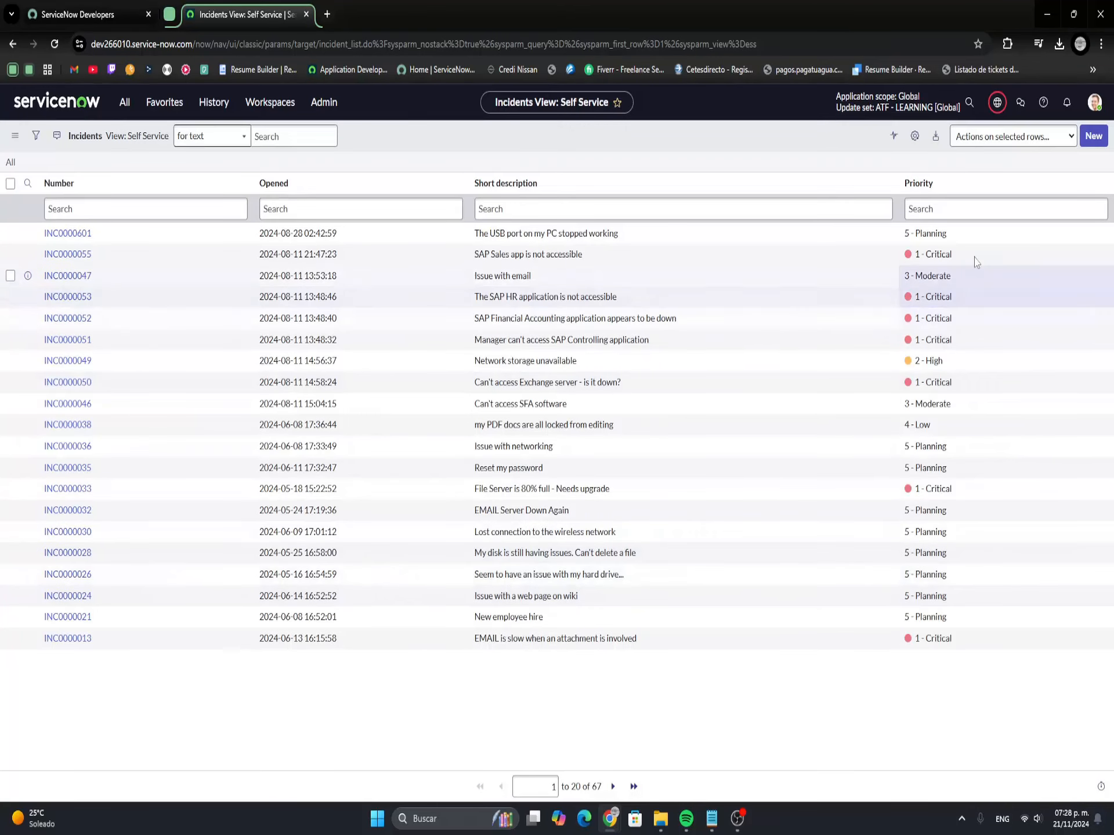
Try to set the first incident's priority to 2 - High directly in the list
{"action": "left_click", "coordinate": [976, 238]}
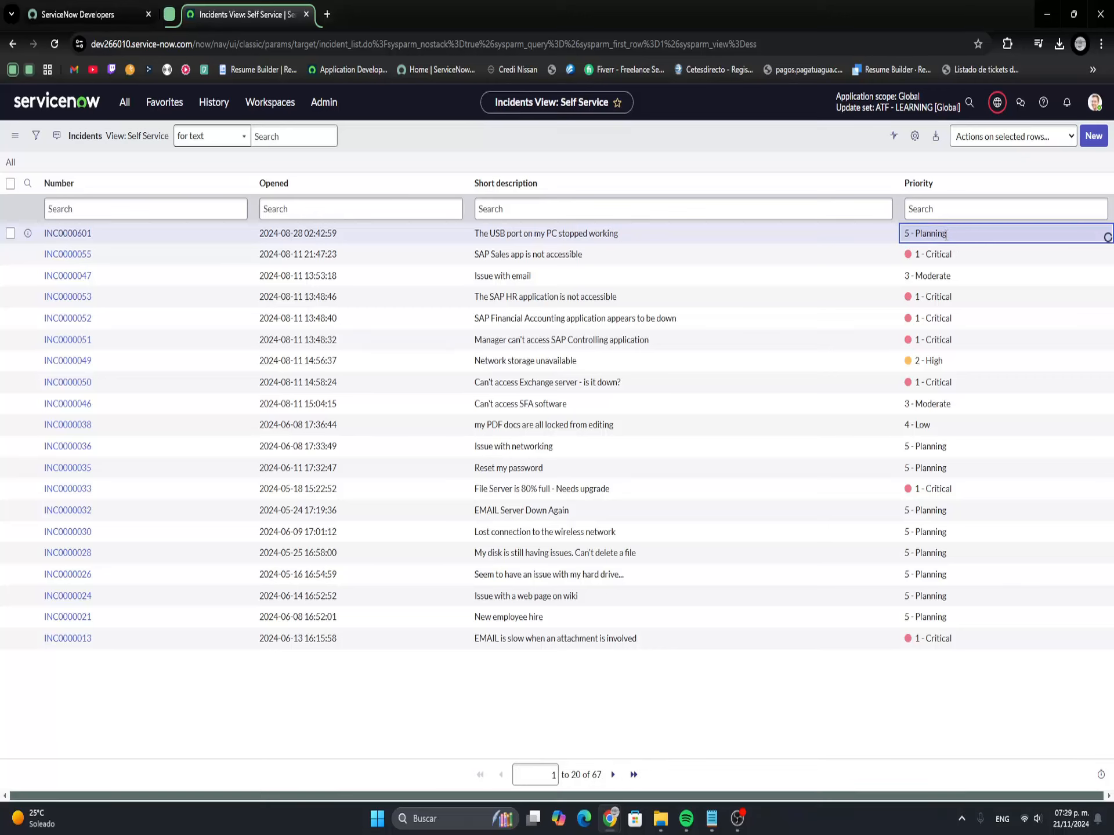
{"action": "double_click", "coordinate": [953, 238]}
{"action": "left_click", "coordinate": [945, 238]}
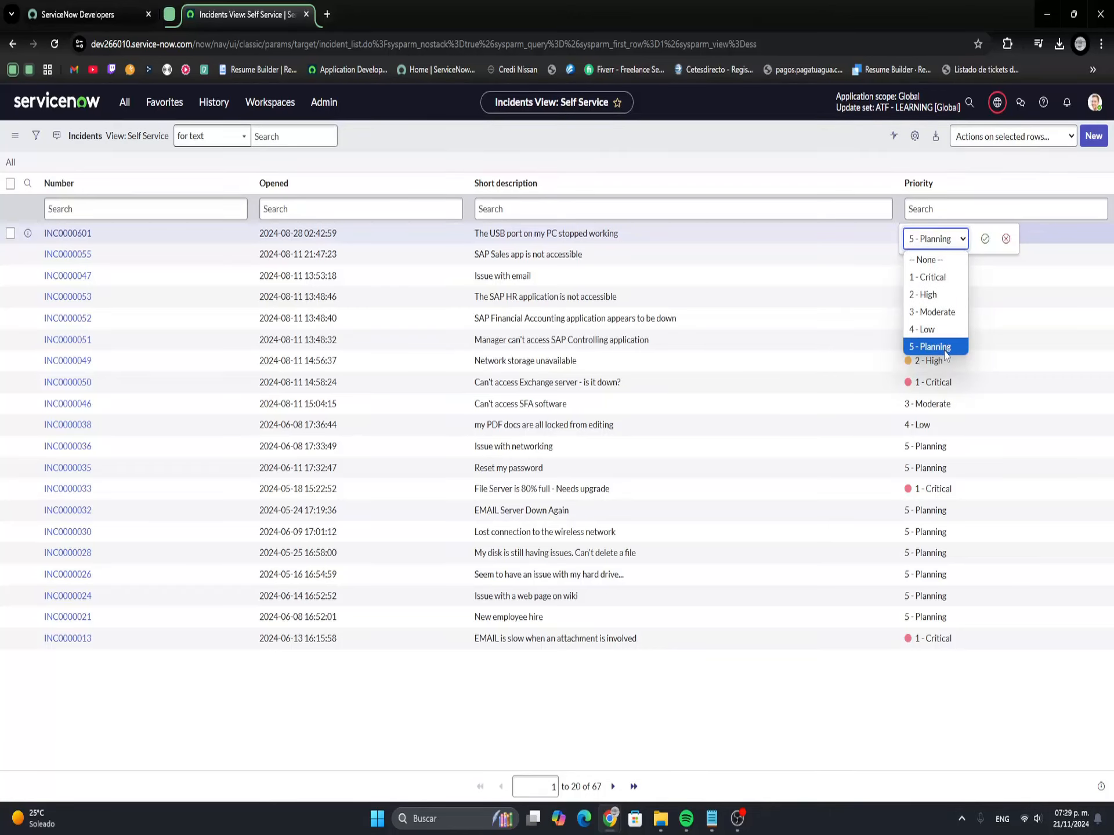
{"action": "left_click", "coordinate": [946, 295]}
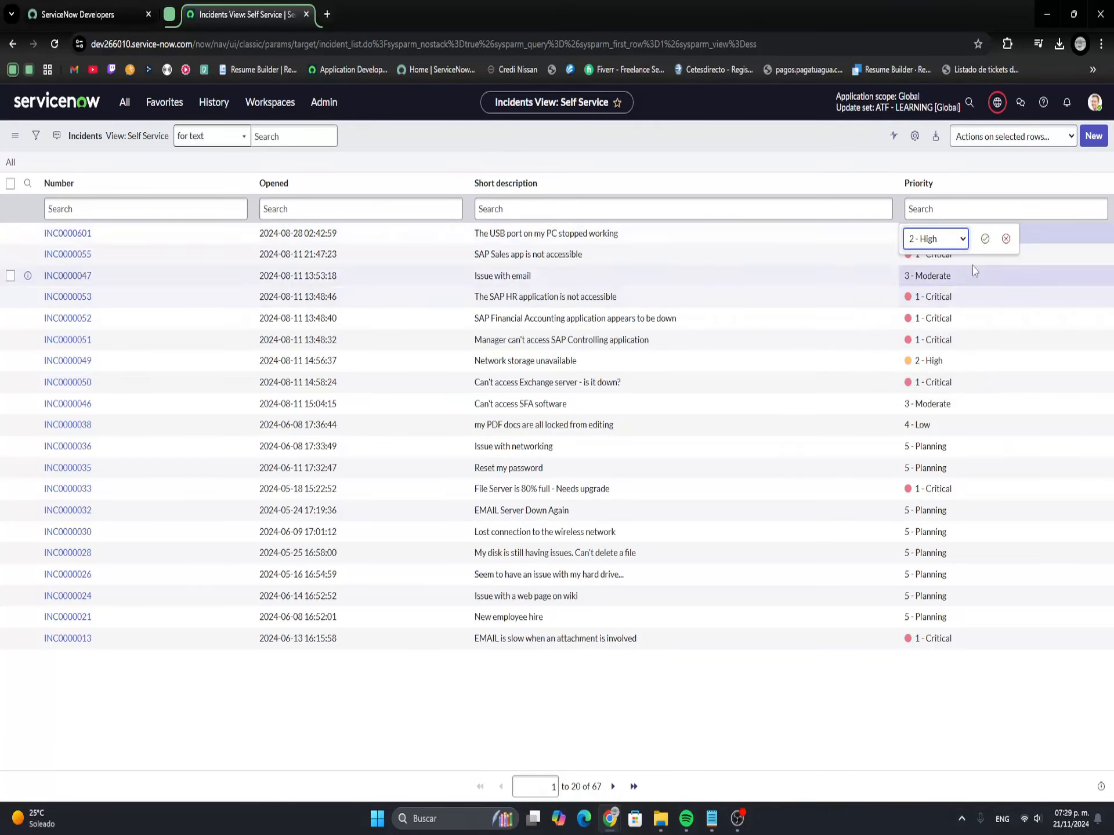
{"action": "left_click", "coordinate": [985, 238]}
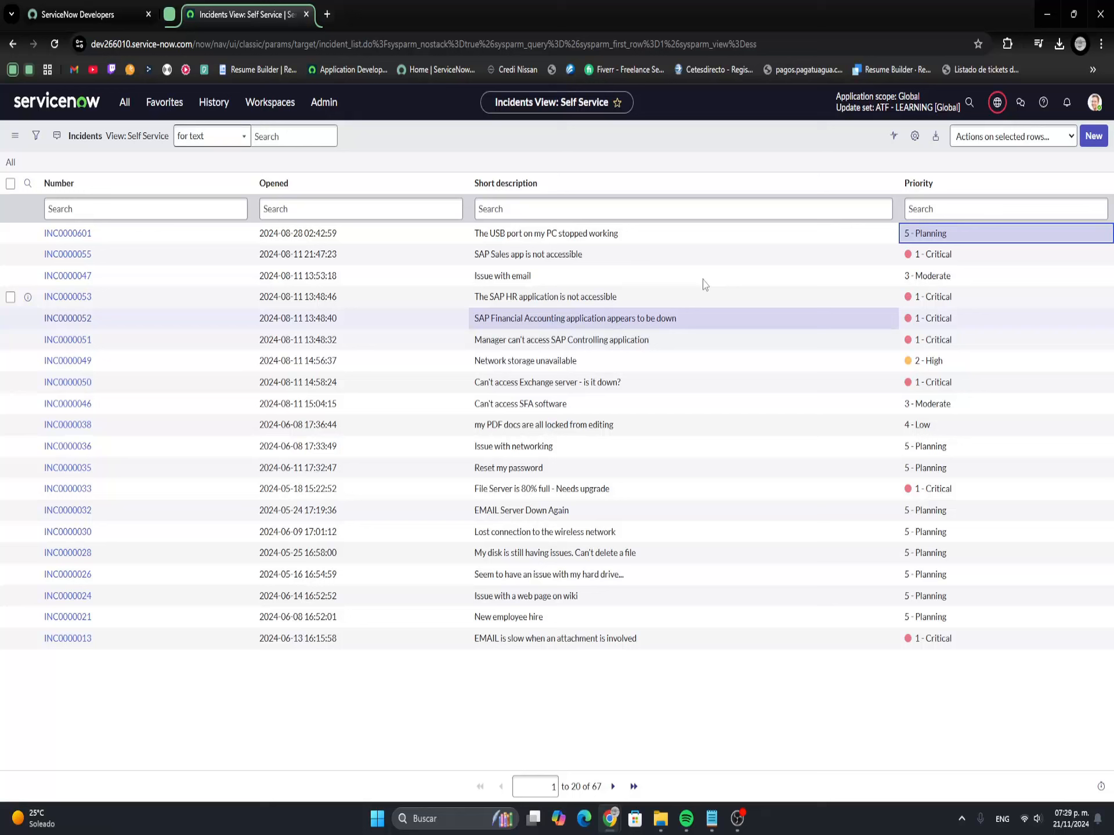
Replace the first incident's short description with TEST directly in the list
{"action": "double_click", "coordinate": [689, 235]}
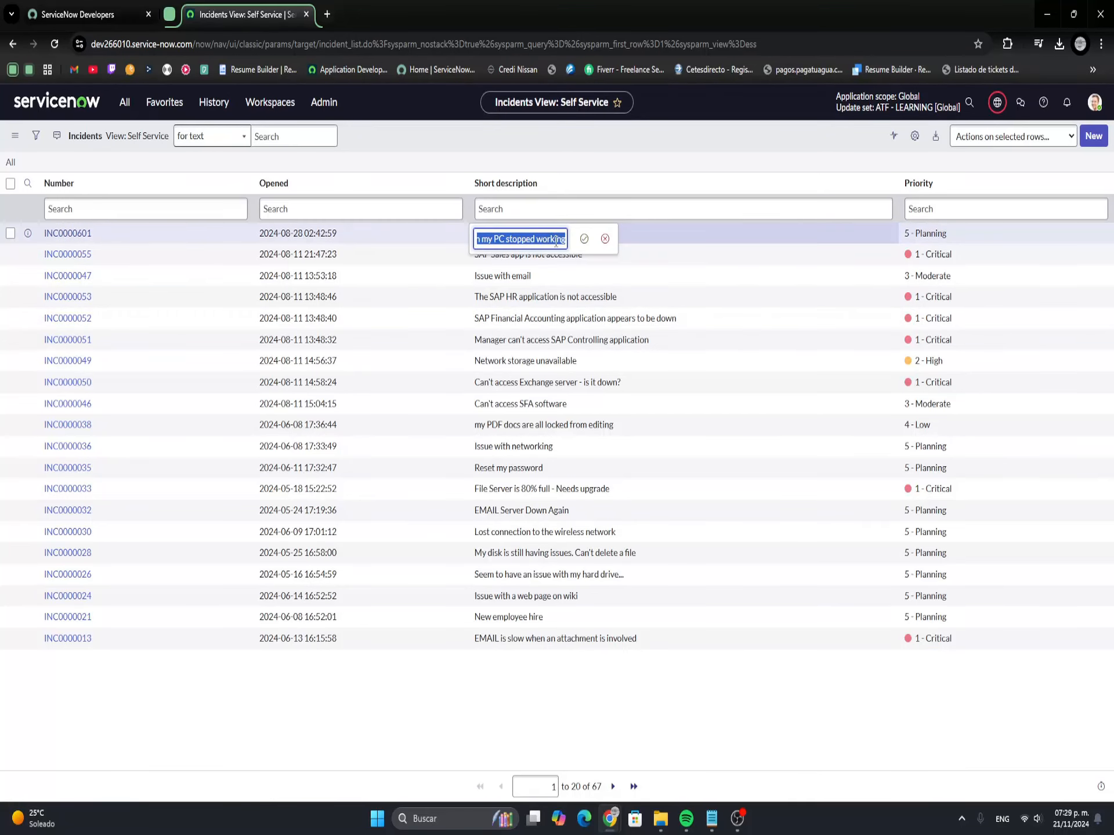
{"action": "key", "text": "BackSpace"}
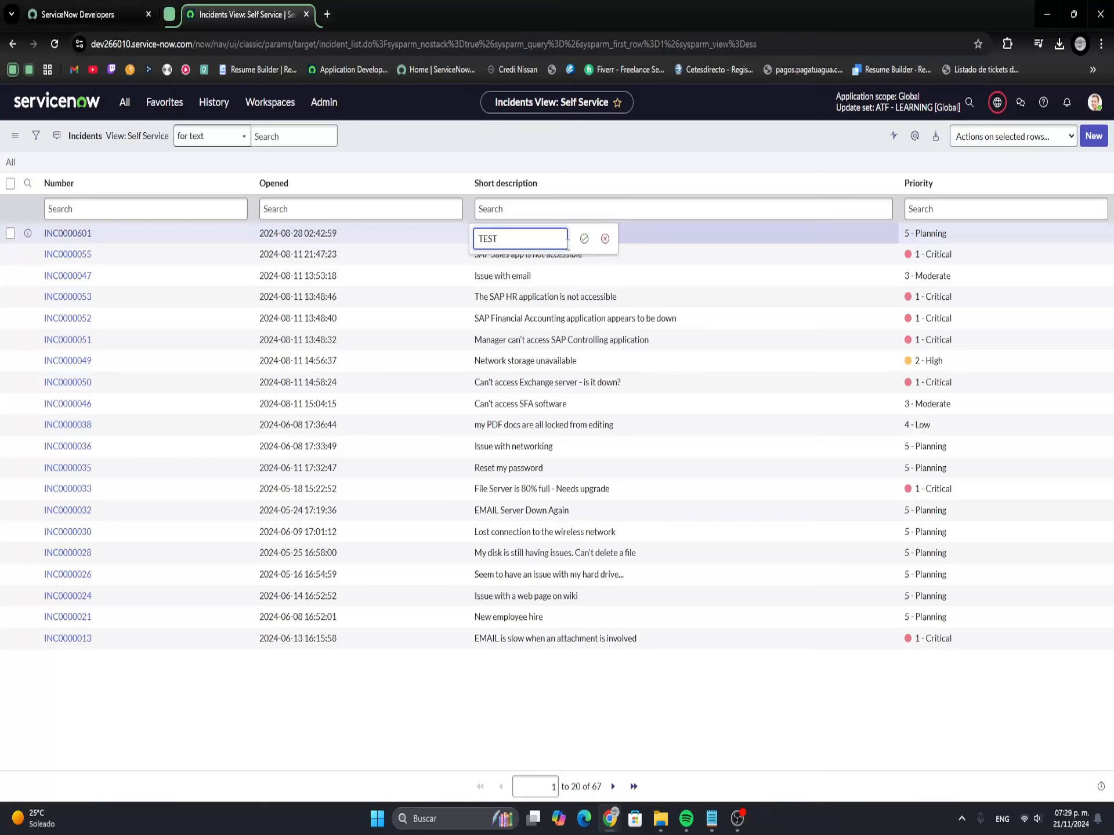
{"action": "key", "text": "Return"}
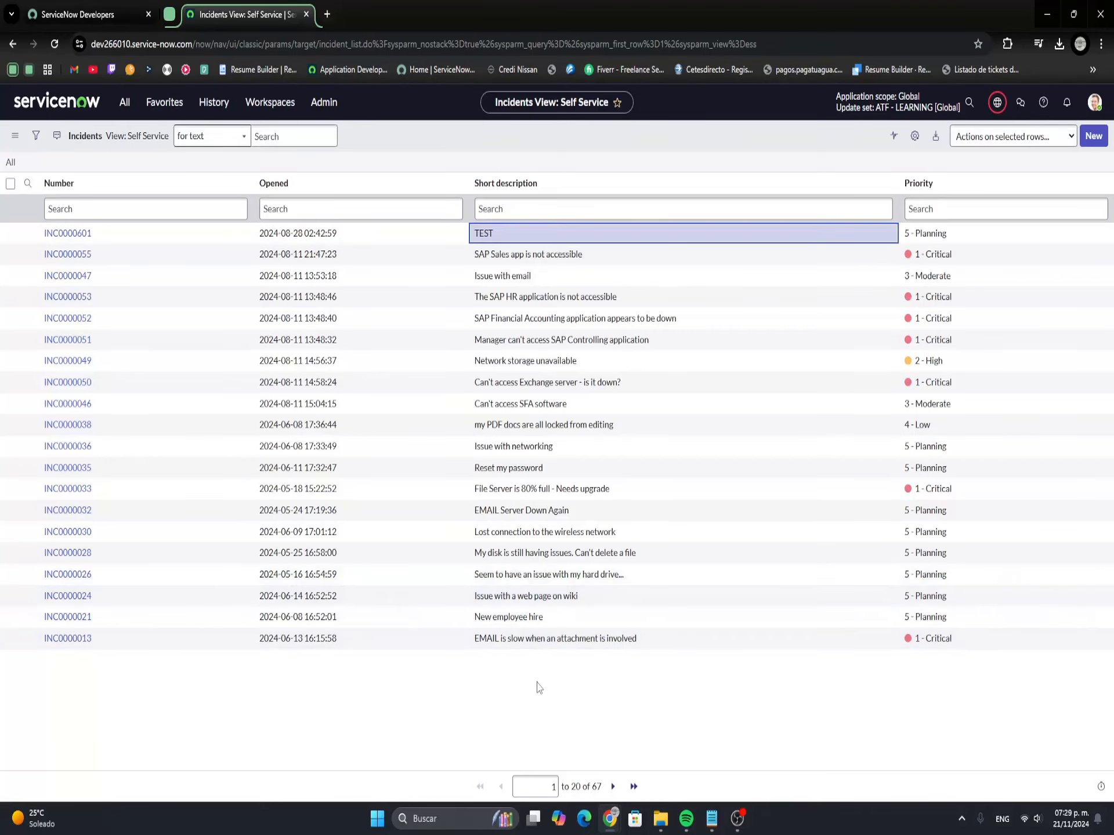
{"action": "left_click", "coordinate": [36, 135]}
{"action": "left_click", "coordinate": [35, 136]}
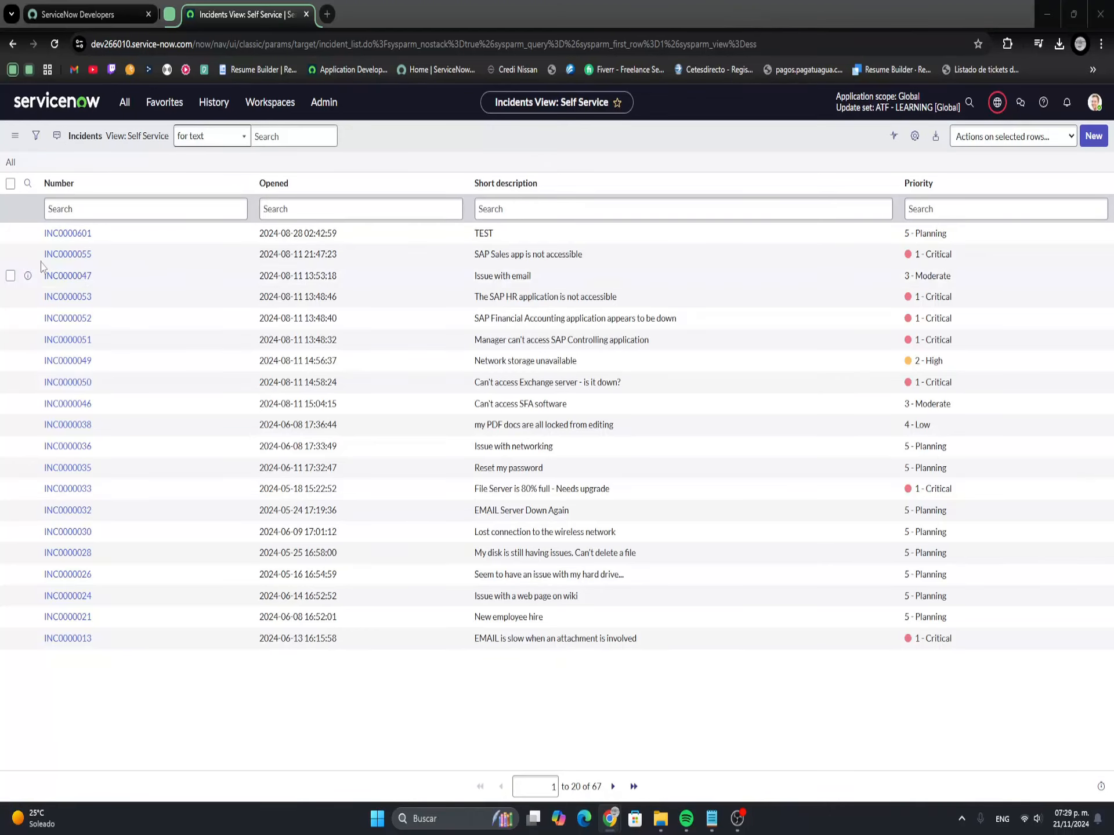
{"action": "left_click", "coordinate": [64, 231]}
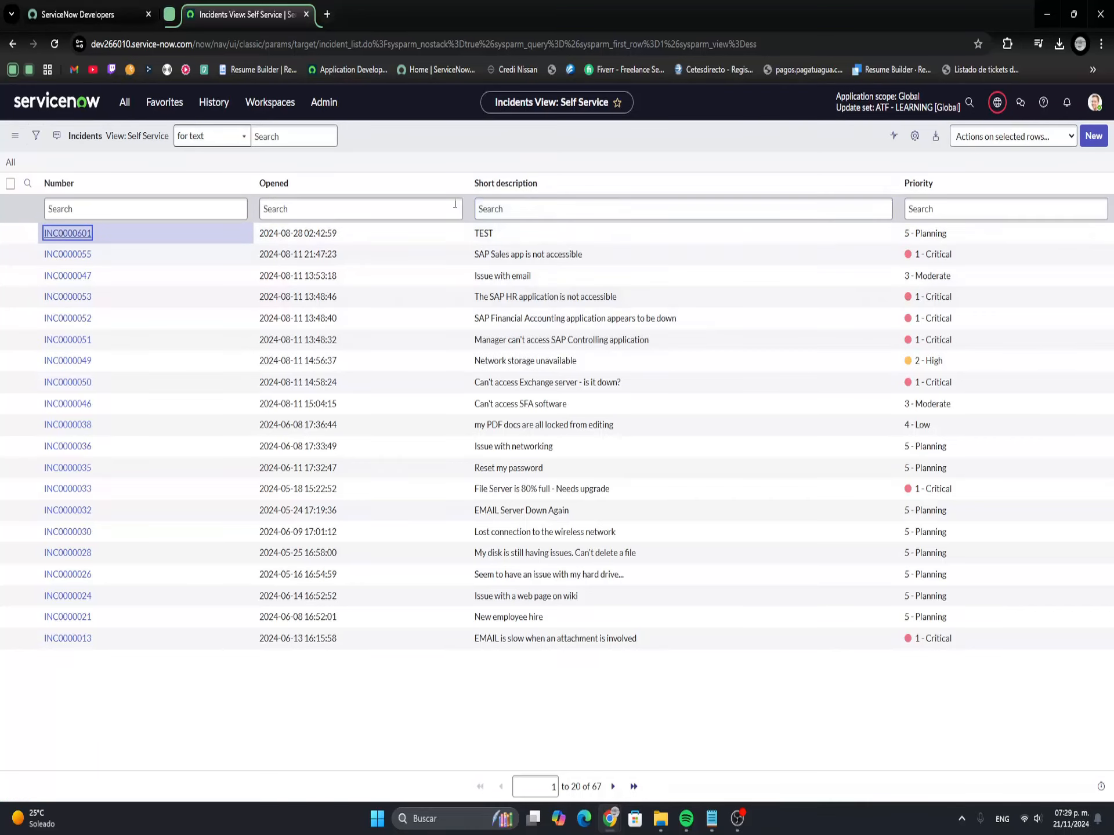
Start a new incident record from the list and set System Administrator as its caller
{"action": "left_click", "coordinate": [1093, 135]}
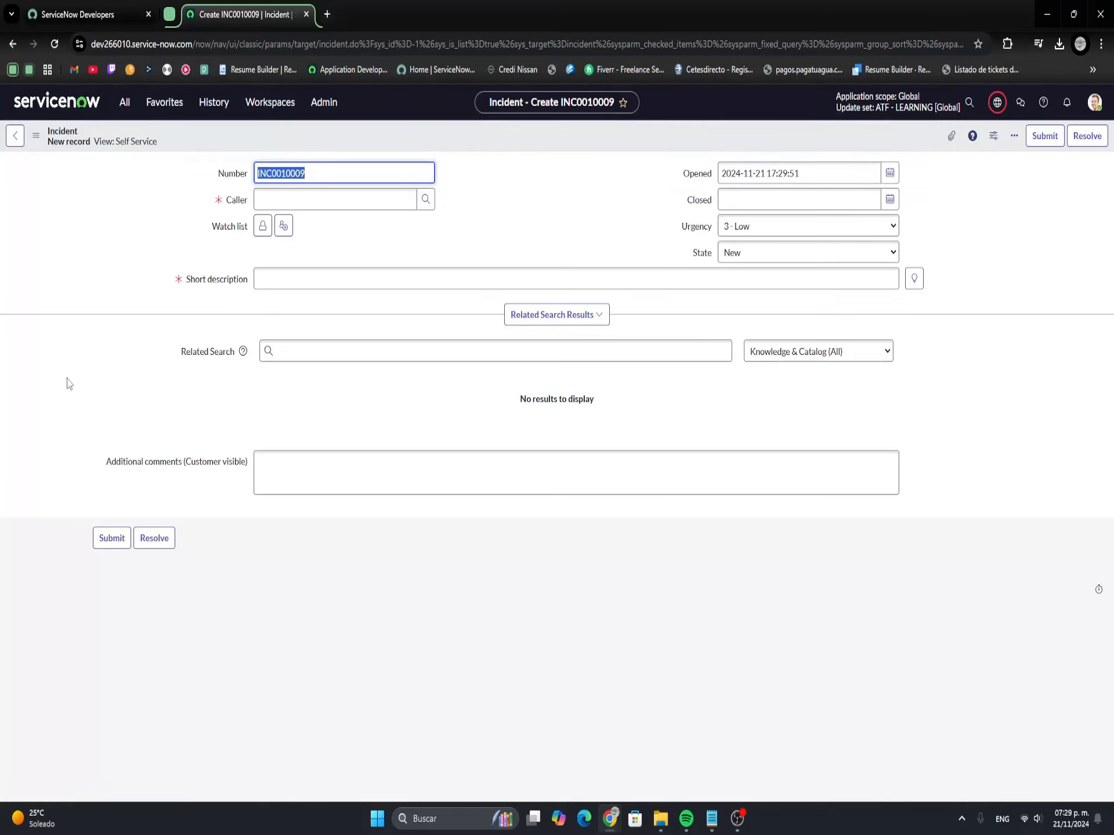
{"action": "left_click", "coordinate": [335, 205]}
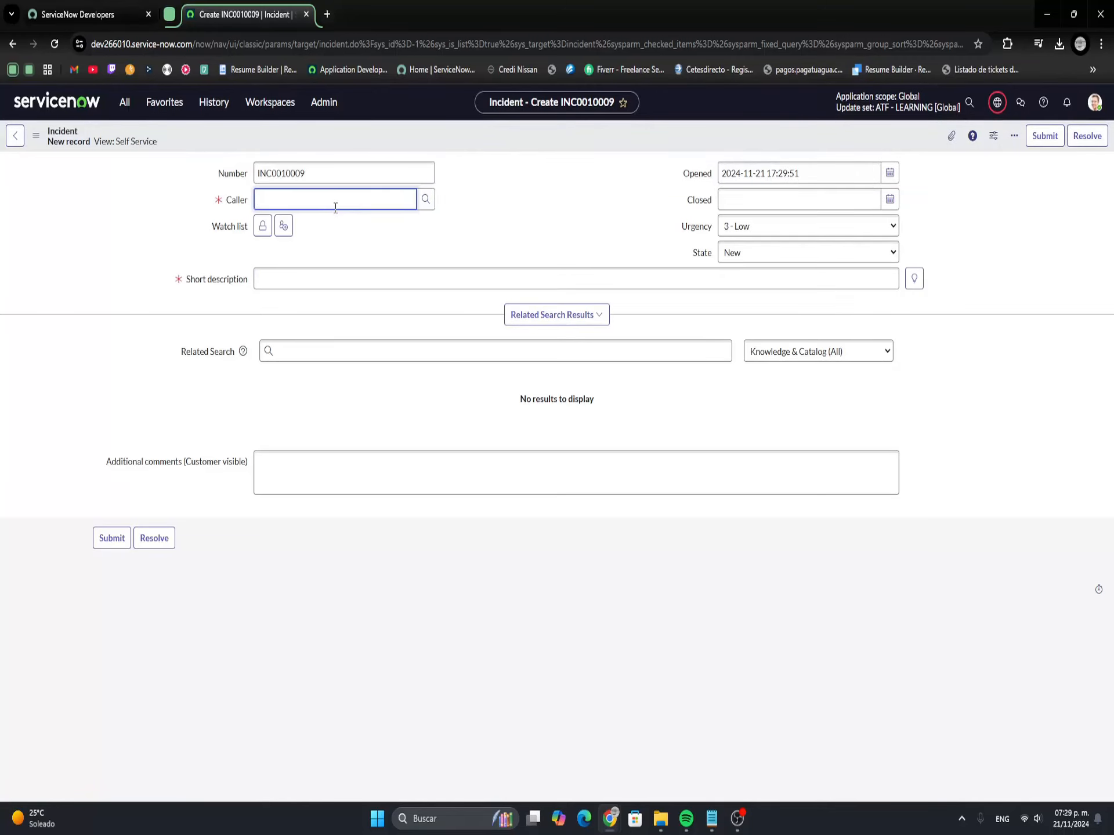
{"action": "type", "text": "Syetete"}
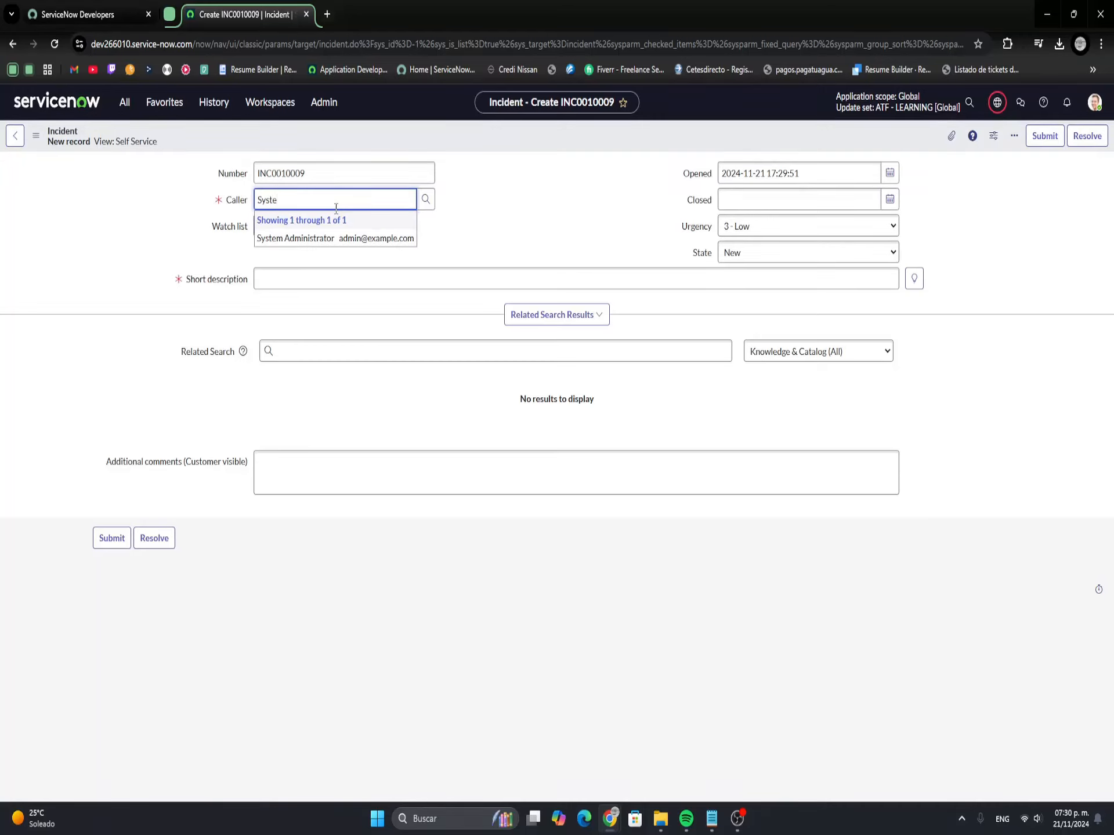
{"action": "left_click", "coordinate": [288, 239]}
Enter TEST 2 as the new incident's short description and save the record, keeping its form open
{"action": "left_click", "coordinate": [311, 280]}
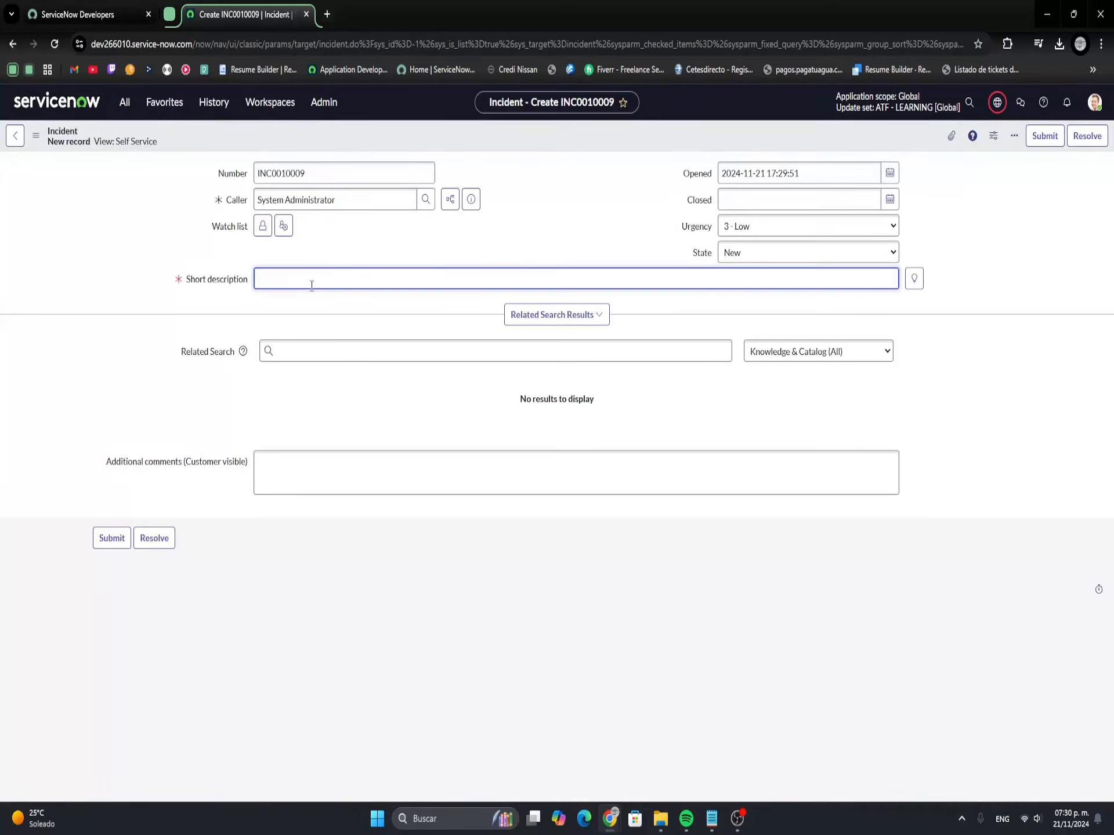
{"action": "type", "text": "TEST 2"}
{"action": "left_click", "coordinate": [604, 200]}
{"action": "right_click", "coordinate": [587, 136]}
{"action": "left_click", "coordinate": [599, 142]}
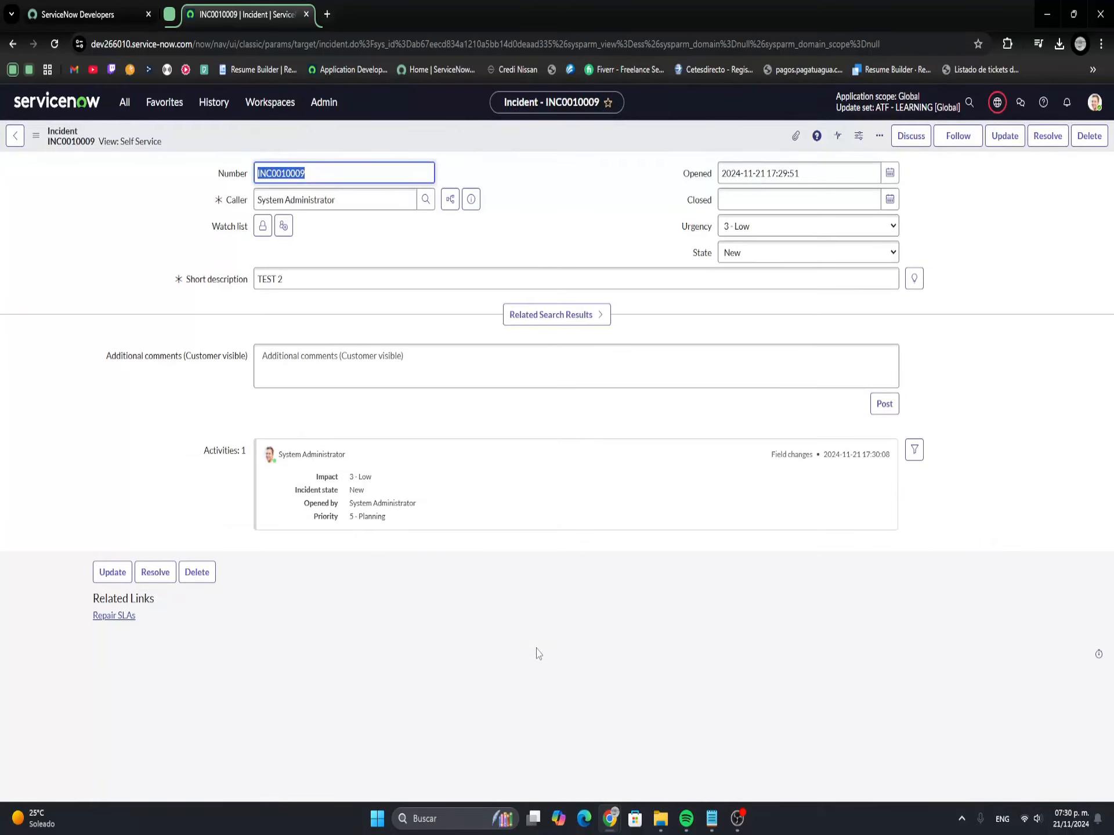
{"action": "left_click", "coordinate": [537, 654]}
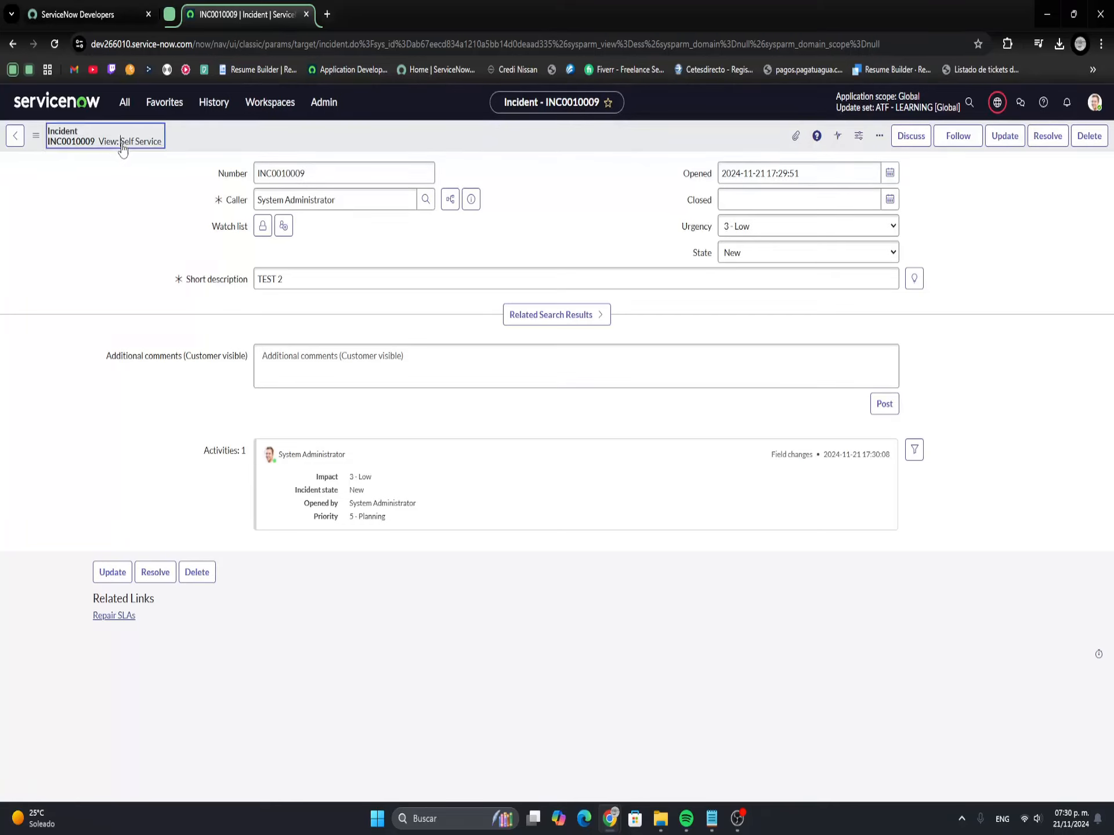
Switch the incident form from the Self Service view to the default view and look over its fields
{"action": "left_click", "coordinate": [141, 141]}
{"action": "left_click", "coordinate": [154, 171]}
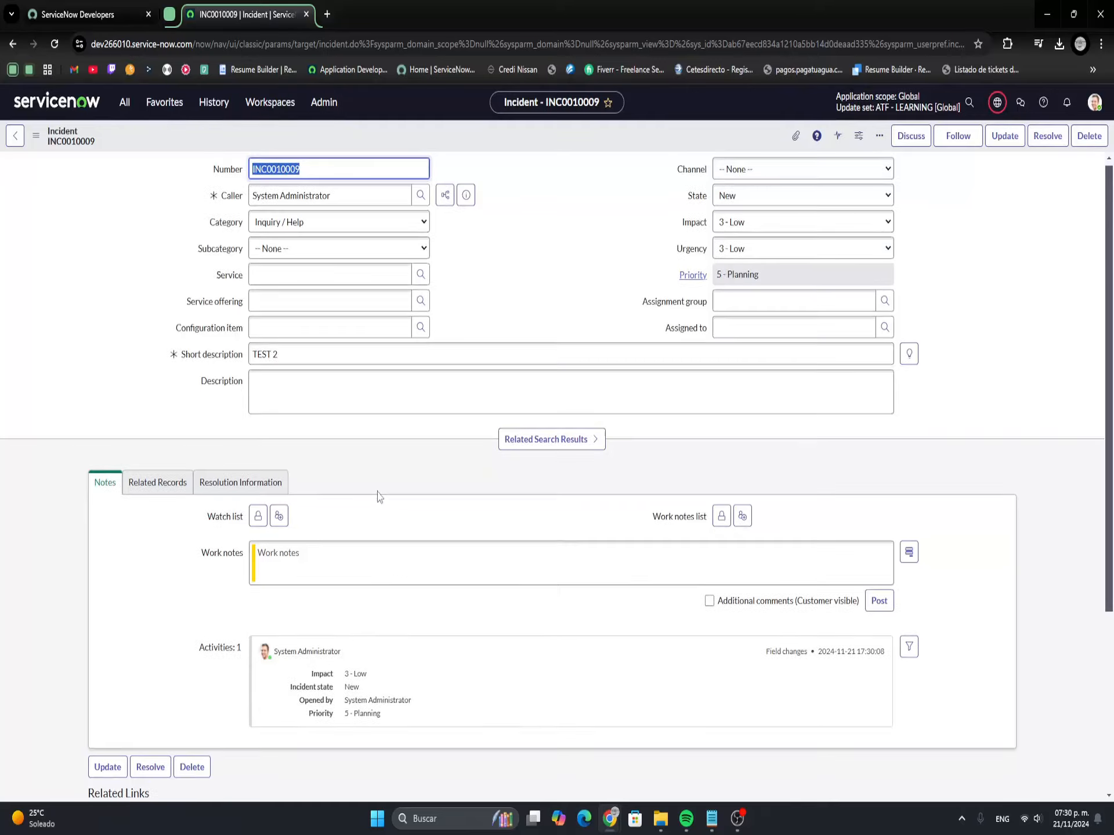
{"action": "scroll", "coordinate": [378, 496], "scroll_direction": "down", "scroll_amount": 3}
{"action": "scroll", "coordinate": [377, 496], "scroll_direction": "up", "scroll_amount": 3}
{"action": "scroll", "coordinate": [200, 486], "scroll_direction": "down", "scroll_amount": 5}
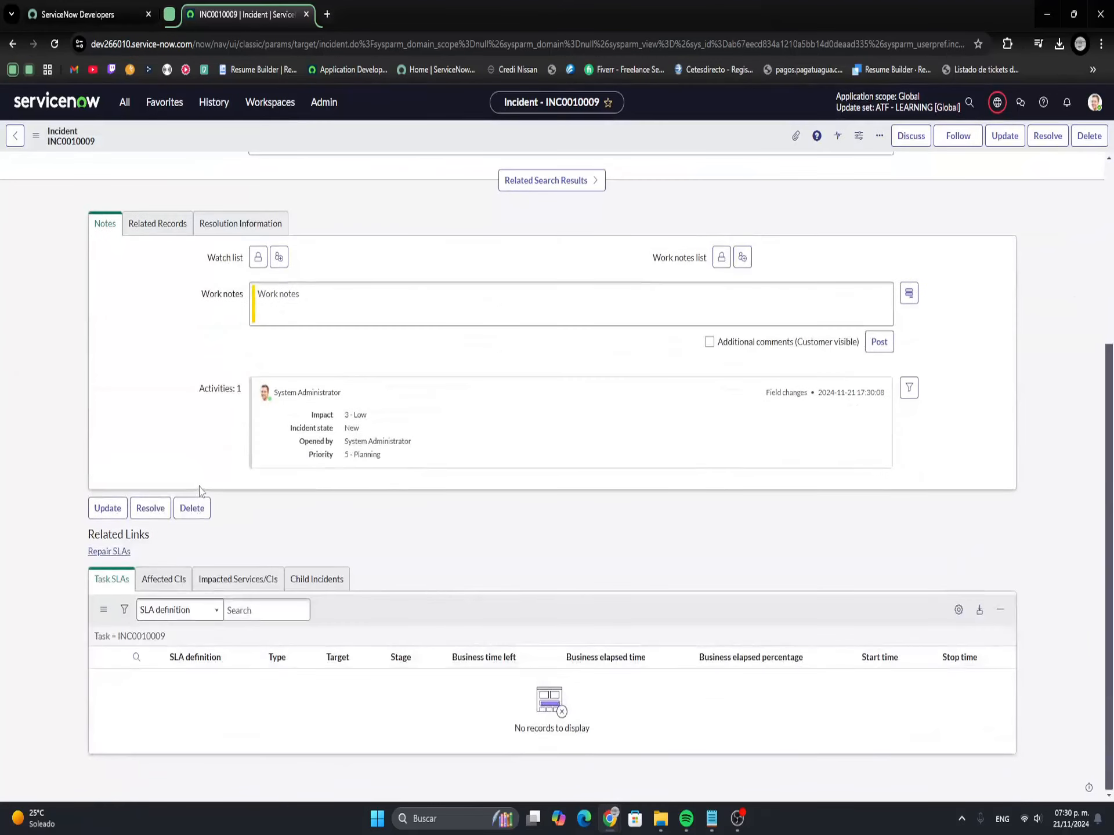
Look through the incident's Related Records and Resolution Information sections and return to Notes
{"action": "left_click", "coordinate": [149, 232]}
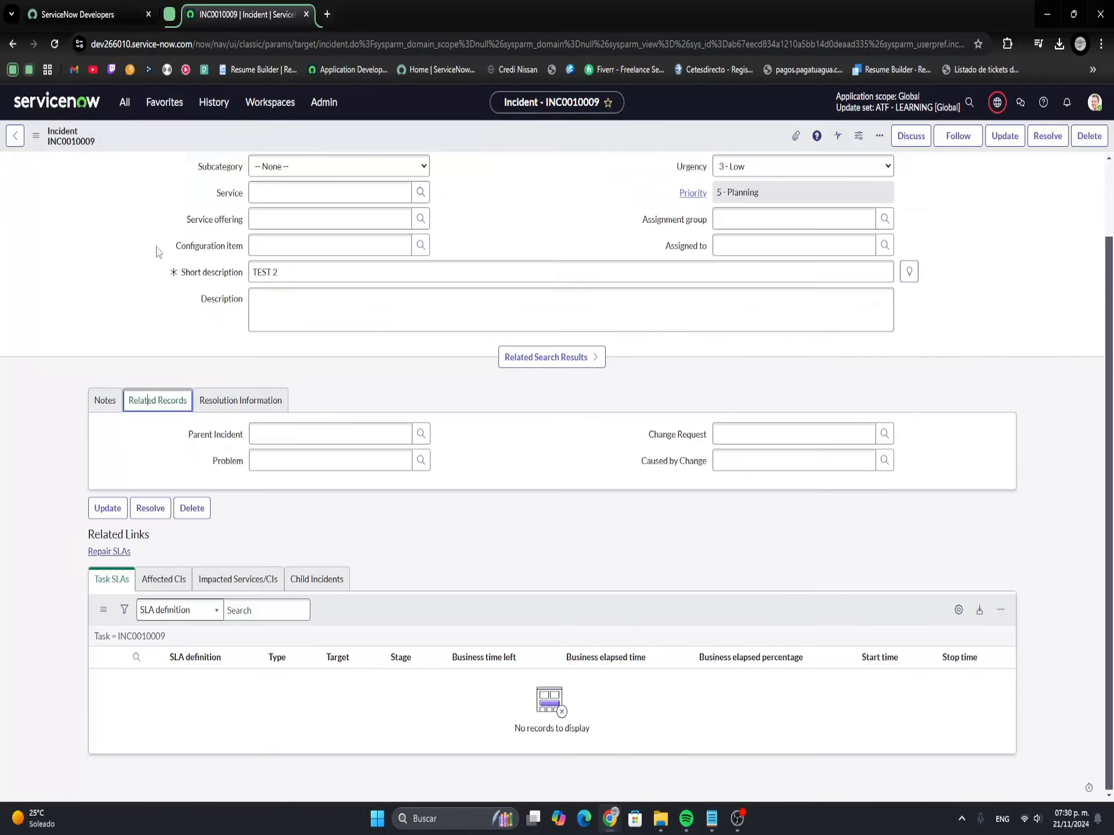
{"action": "left_click", "coordinate": [267, 405]}
{"action": "left_click", "coordinate": [131, 401]}
{"action": "left_click", "coordinate": [107, 406]}
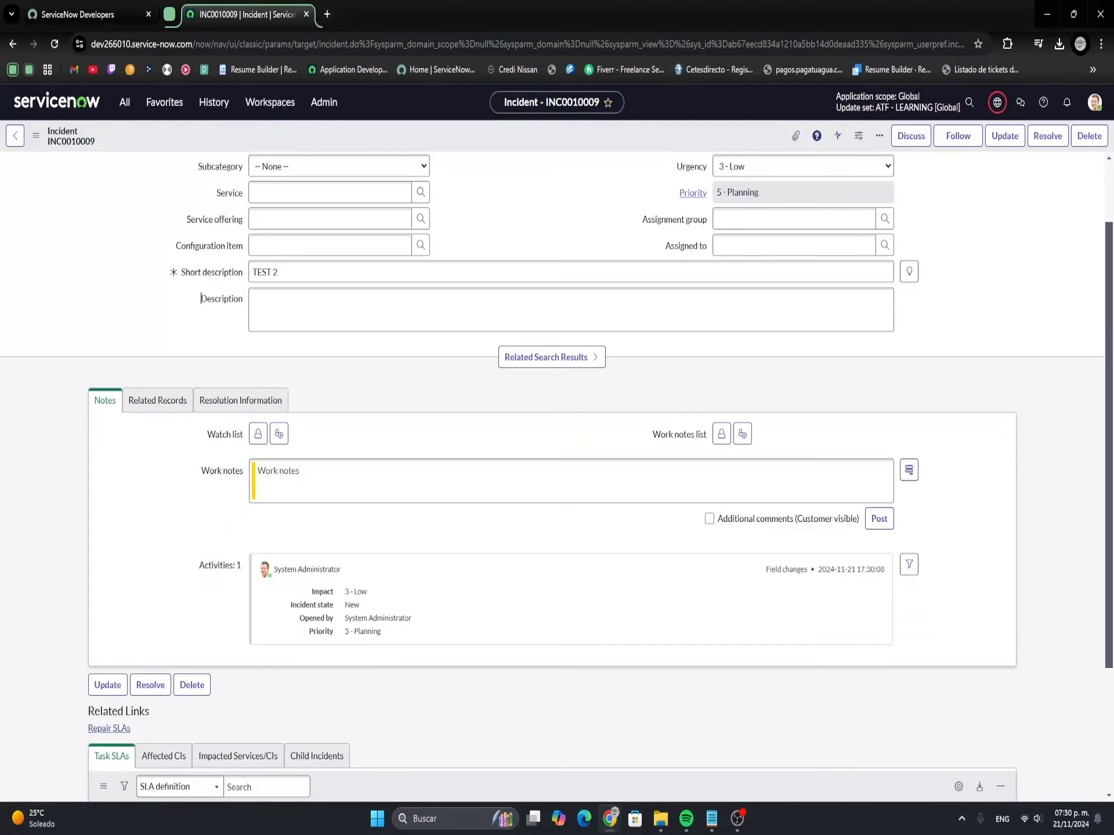
Search the application navigator for Business, open Business Rules under Activity Subscriptions Administration, and start a new business rule record
{"action": "left_click", "coordinate": [124, 102]}
{"action": "type", "text": "Bussines R"}
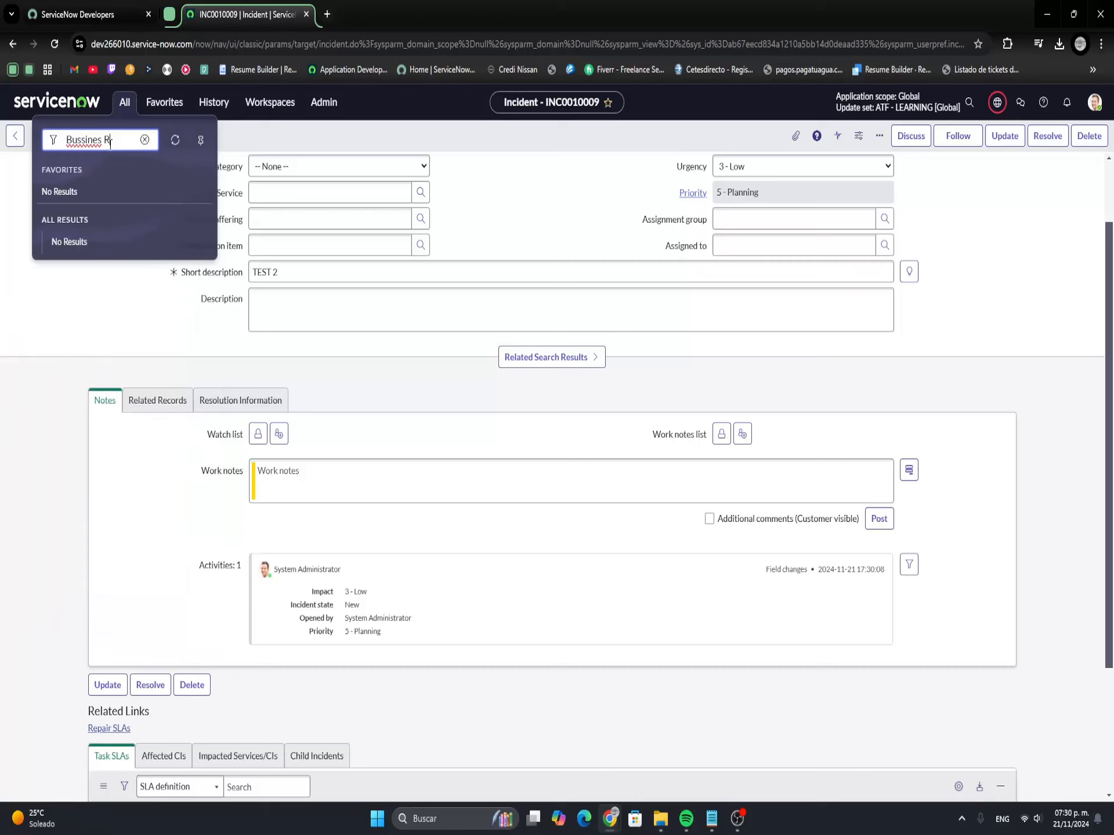
{"action": "type", "text": "ules"}
{"action": "double_click", "coordinate": [113, 145]}
{"action": "key", "text": "BackSpace"}
{"action": "key", "text": "BackSpace"}
{"action": "key", "text": "BackSpace"}
{"action": "key", "text": "BackSpace"}
{"action": "key", "text": "BackSpace"}
{"action": "type", "text": "iness"}
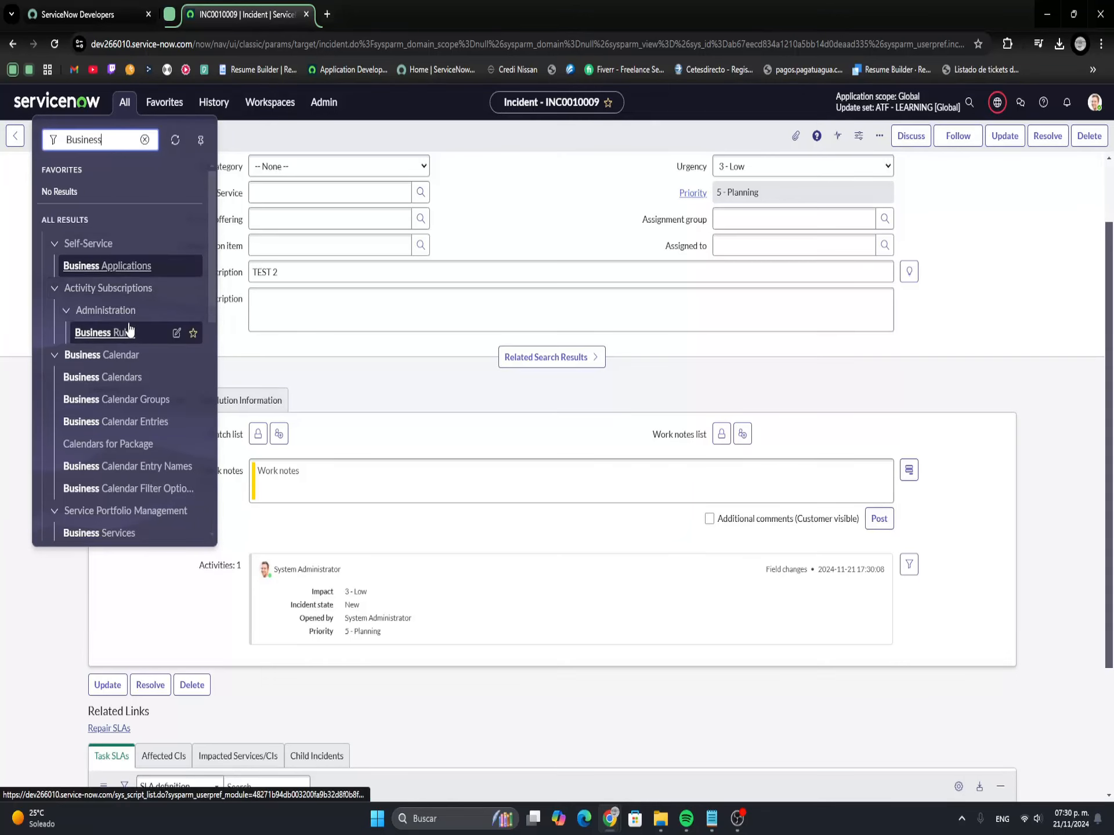
{"action": "left_click", "coordinate": [101, 332]}
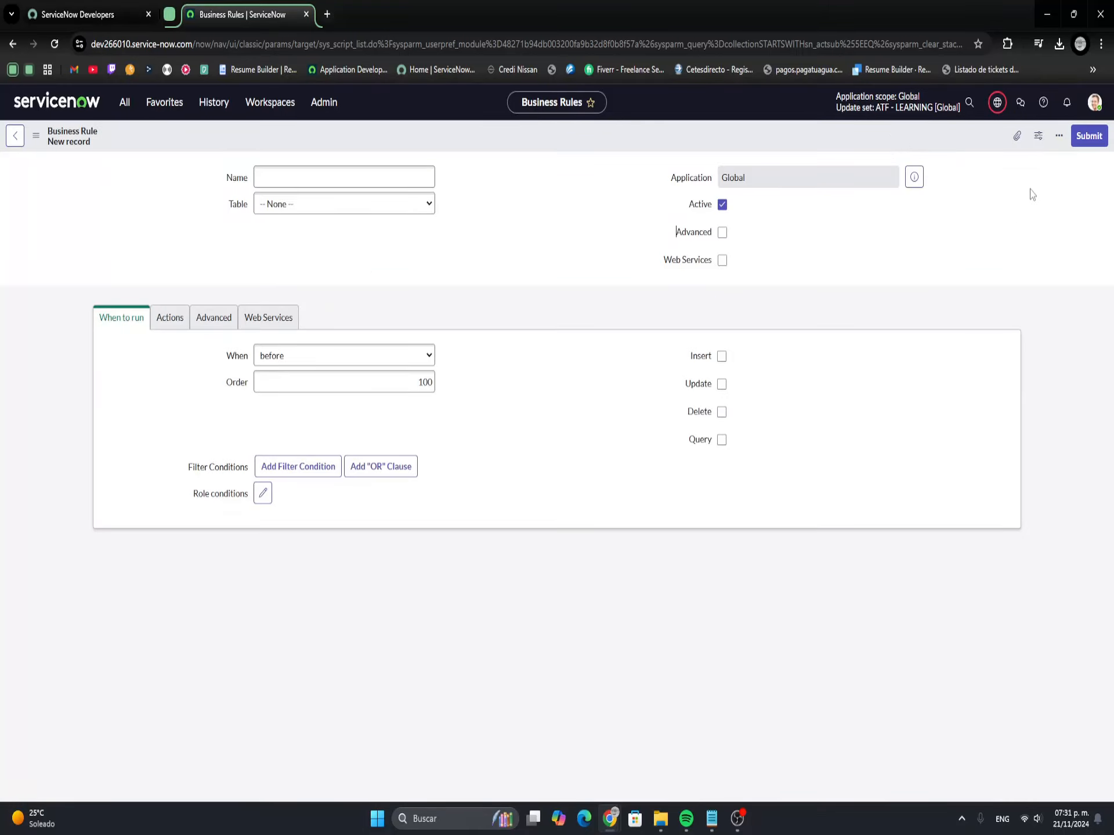
View the business rule form's personalization options and toggle its blue help annotations off and on again repeatedly
{"action": "left_click", "coordinate": [1039, 138]}
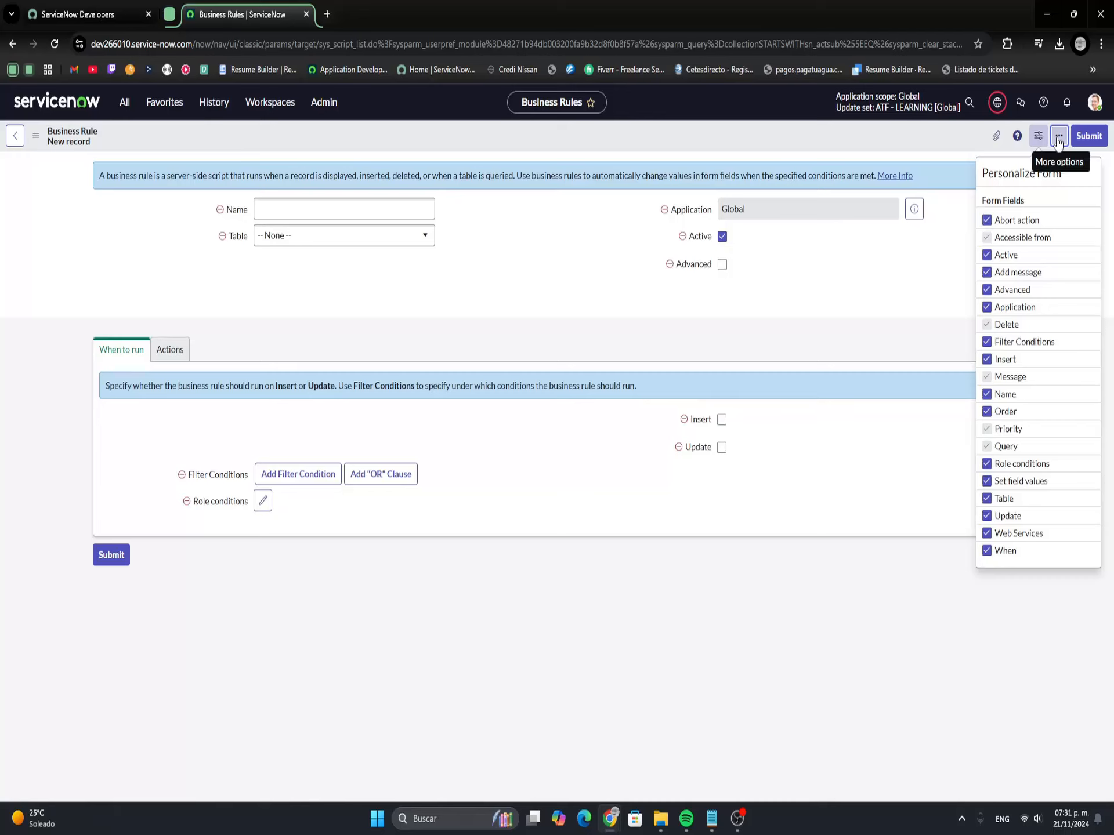
{"action": "left_click", "coordinate": [1059, 139]}
{"action": "left_click", "coordinate": [1057, 199]}
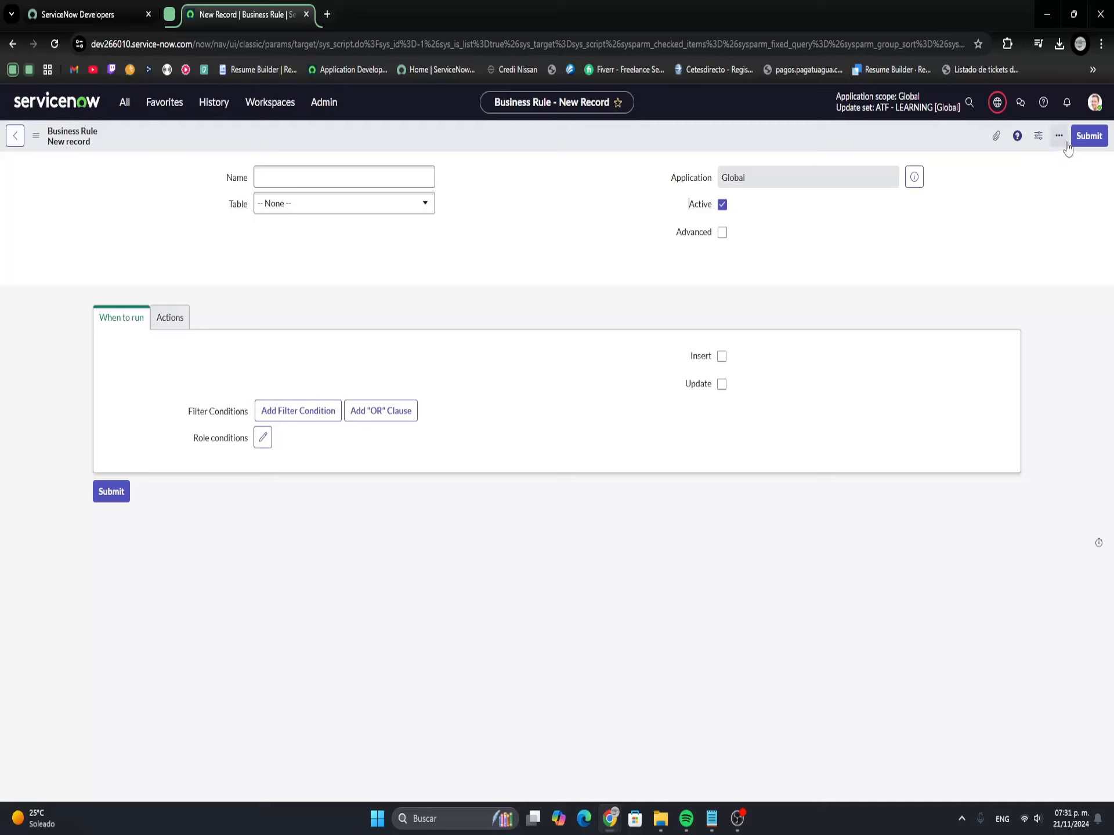
{"action": "left_click", "coordinate": [1059, 137]}
{"action": "left_click", "coordinate": [1057, 199]}
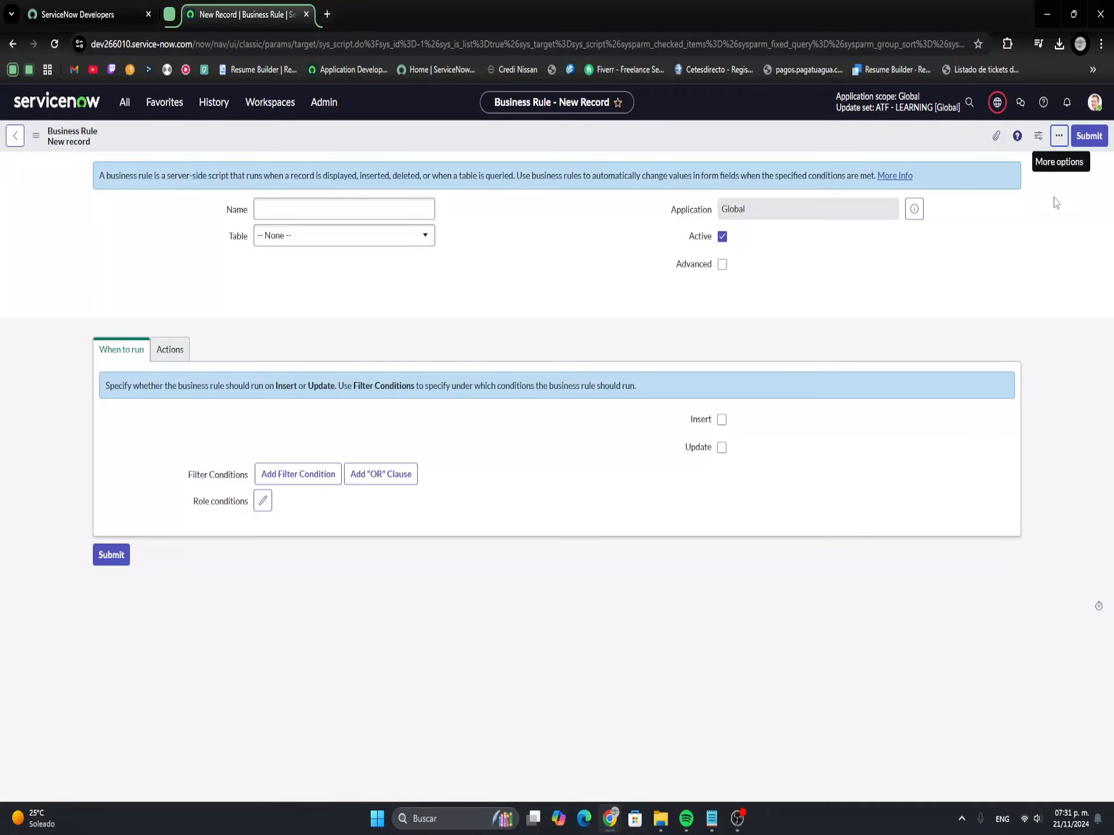
{"action": "left_click", "coordinate": [1056, 144]}
{"action": "left_click", "coordinate": [1057, 200]}
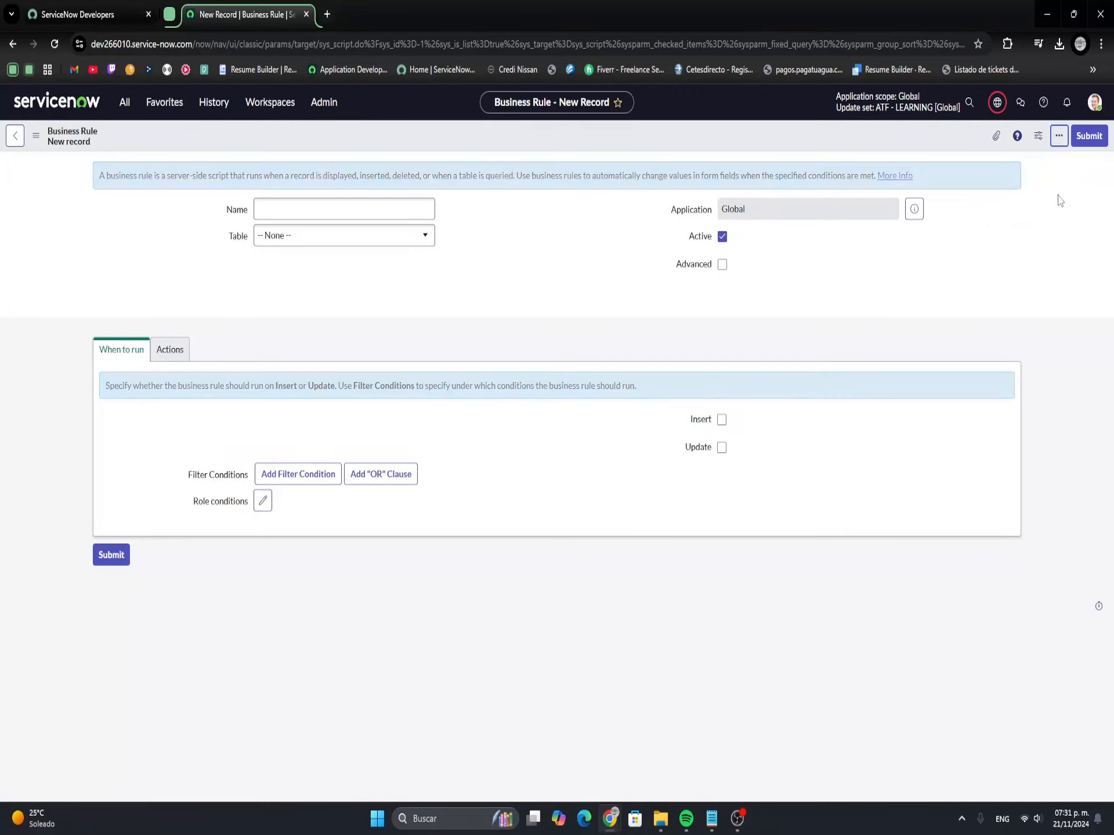
{"action": "left_click", "coordinate": [1056, 144]}
{"action": "left_click", "coordinate": [1057, 199]}
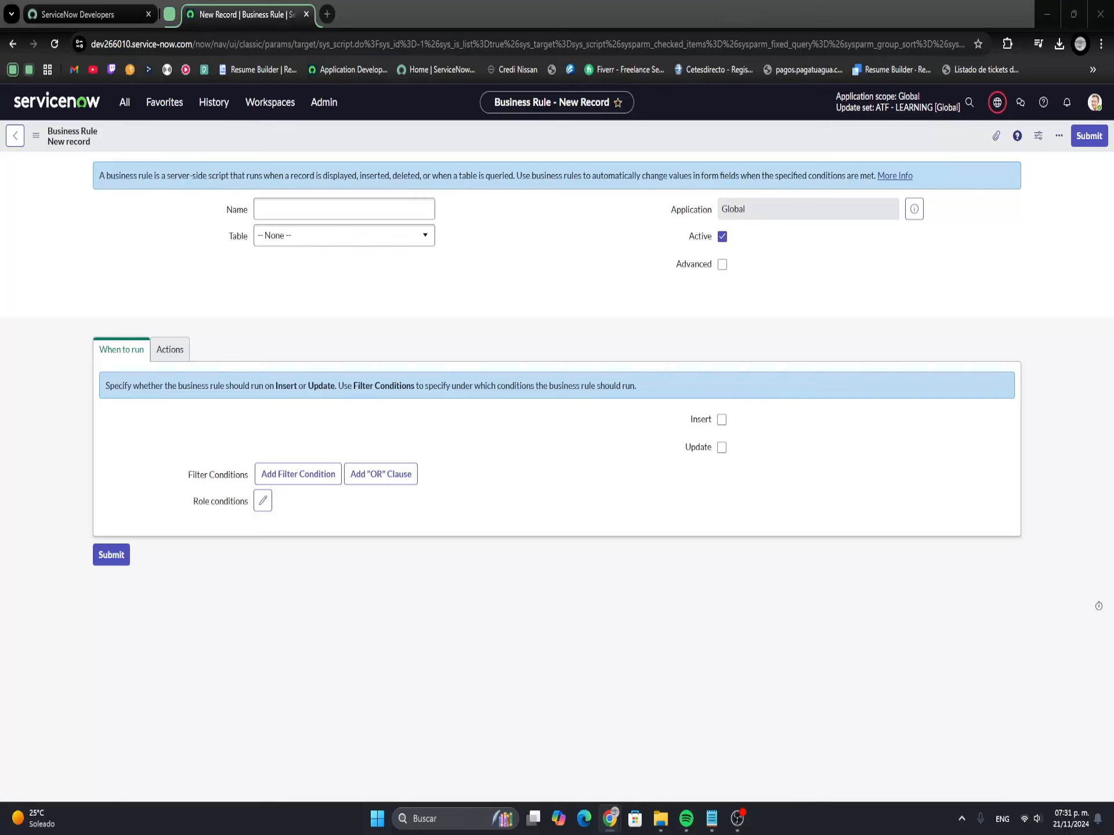
Leave the unsaved business rule form and return to the ServiceNow home page
{"action": "left_click", "coordinate": [65, 114]}
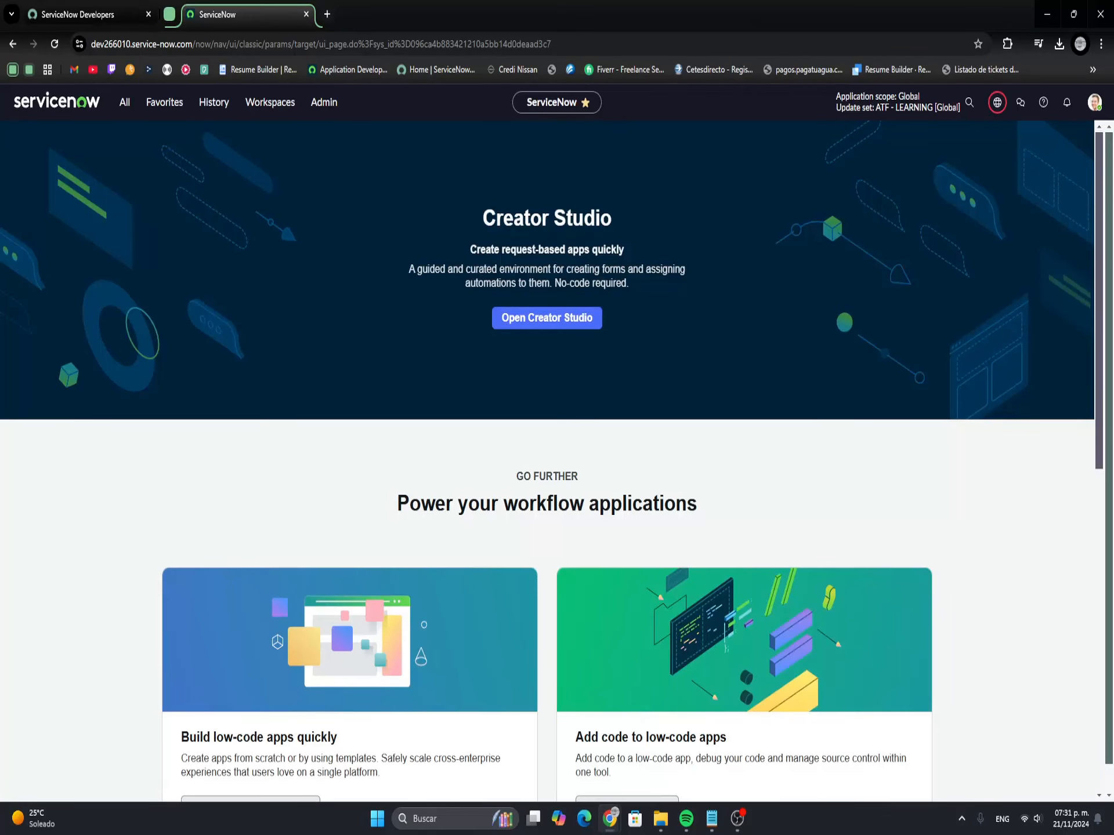